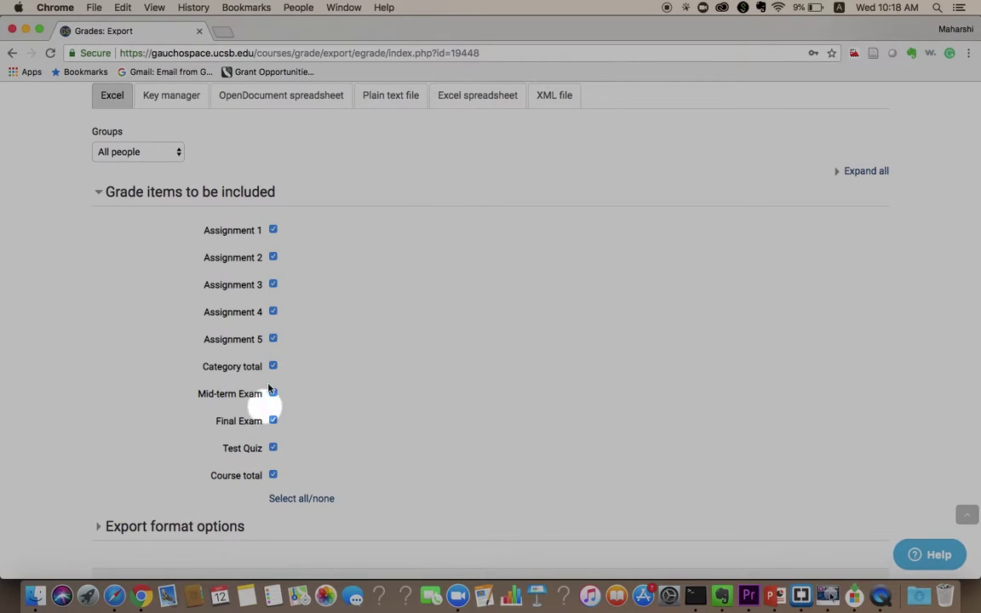
- Exclude Assignments 1 to 5, Category total and Test Quiz from the grade items in the Excel export
{"action": "left_click", "coordinate": [272, 230]}
{"action": "left_click", "coordinate": [272, 257]}
{"action": "left_click", "coordinate": [273, 285]}
{"action": "left_click", "coordinate": [272, 311]}
{"action": "left_click", "coordinate": [273, 339]}
{"action": "left_click", "coordinate": [273, 365]}
{"action": "left_click", "coordinate": [274, 449]}
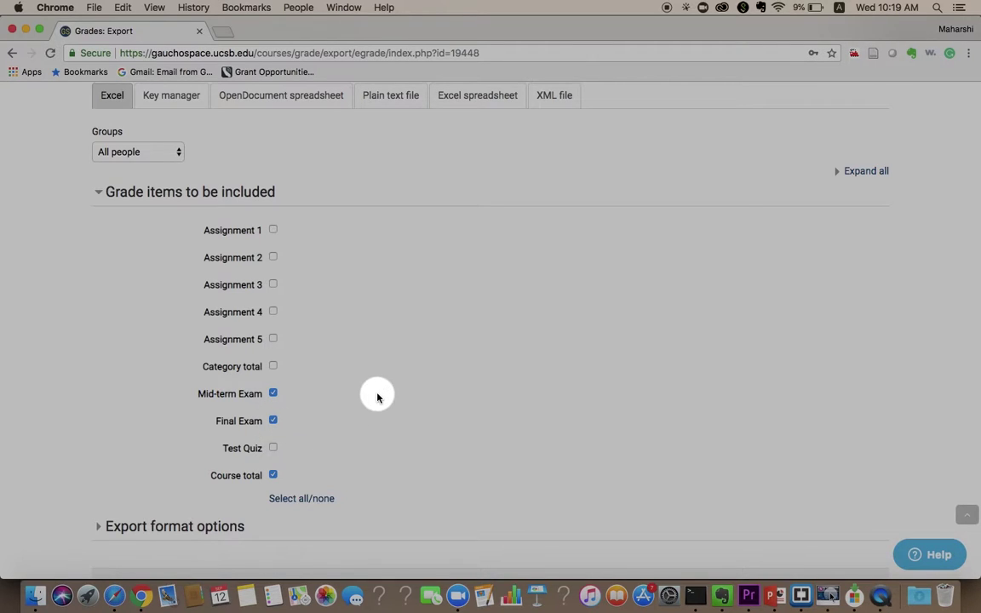
- Add Percentage to the grade export display types alongside Real and download the grades file
{"action": "scroll", "coordinate": [376, 394], "scroll_direction": "down", "scroll_amount": 3}
{"action": "left_click", "coordinate": [106, 404]}
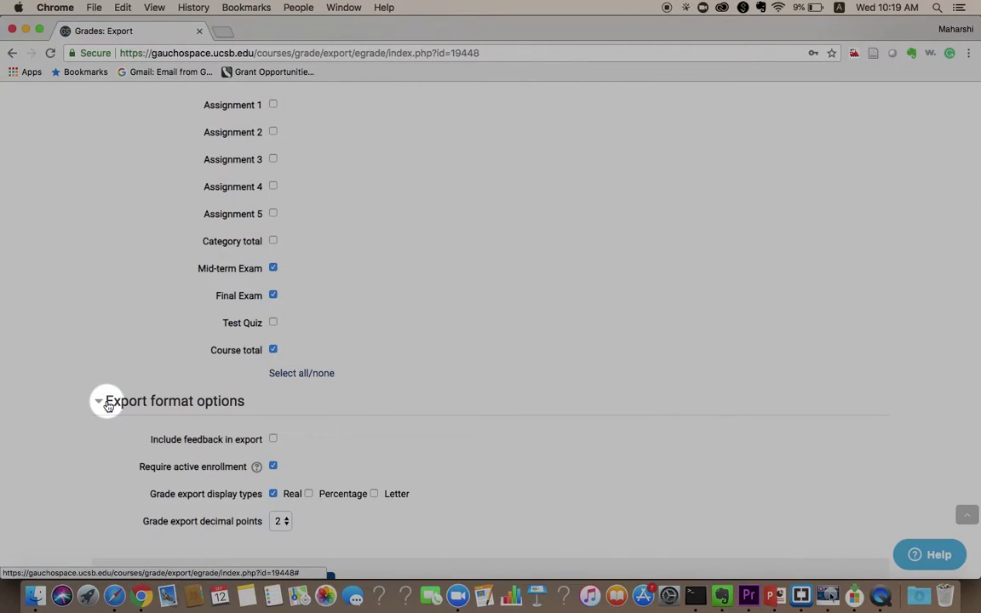
{"action": "scroll", "coordinate": [274, 414], "scroll_direction": "down", "scroll_amount": 2}
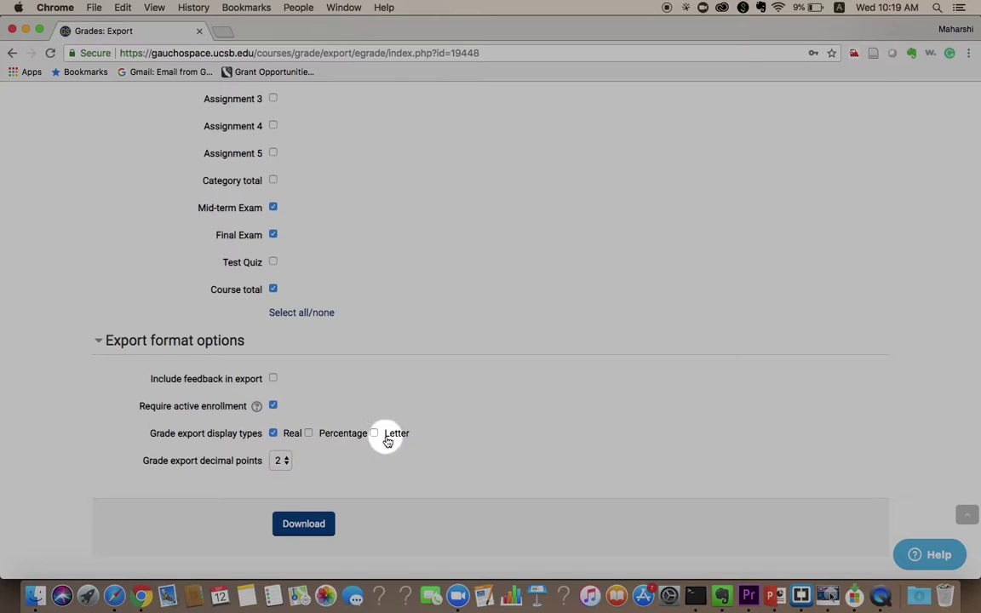
{"action": "left_click", "coordinate": [308, 434]}
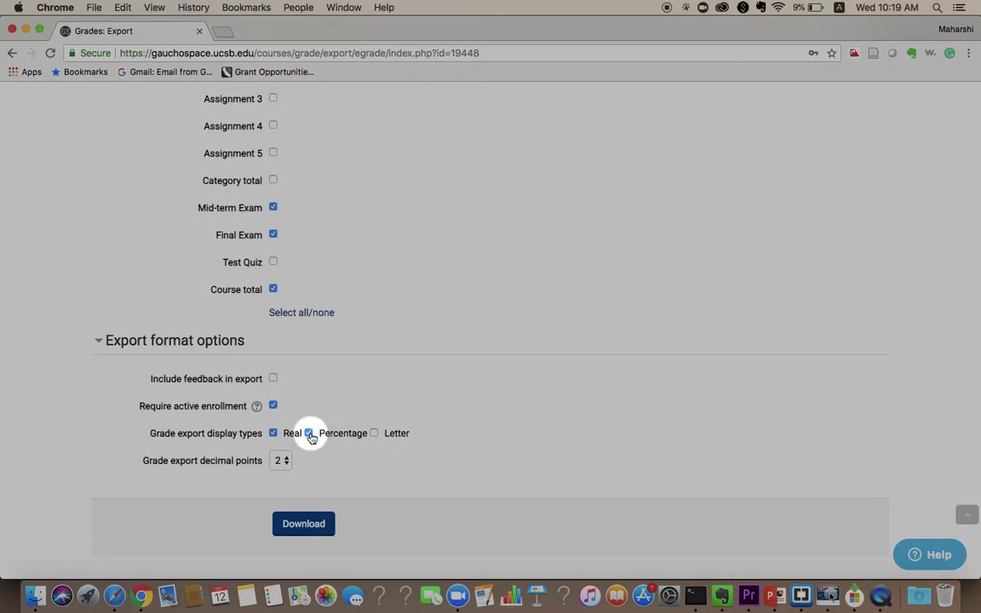
{"action": "left_click", "coordinate": [304, 525]}
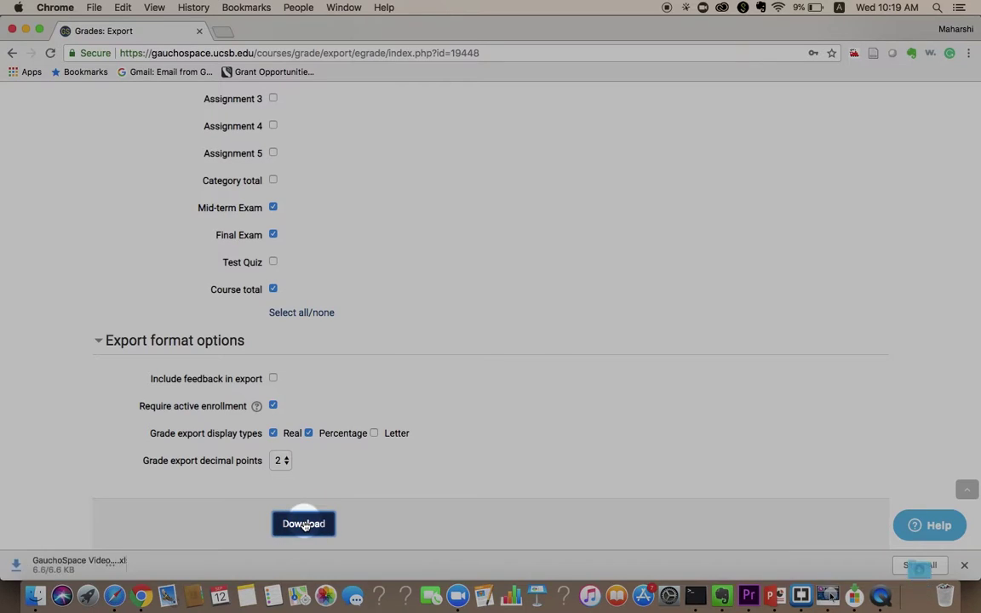
- Open the downloaded grades workbook in Excel
{"action": "left_click", "coordinate": [150, 565]}
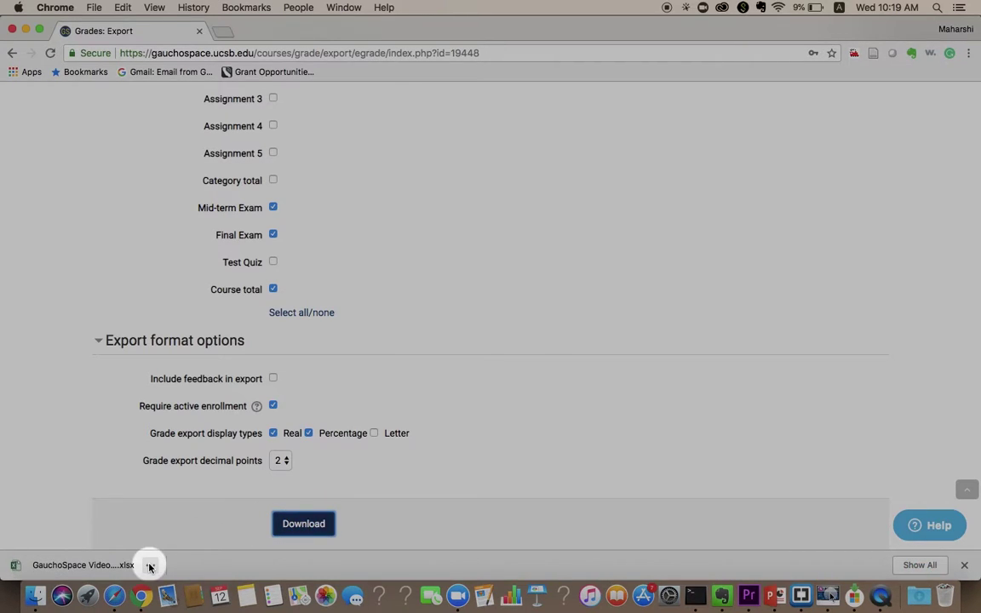
{"action": "left_click", "coordinate": [150, 565]}
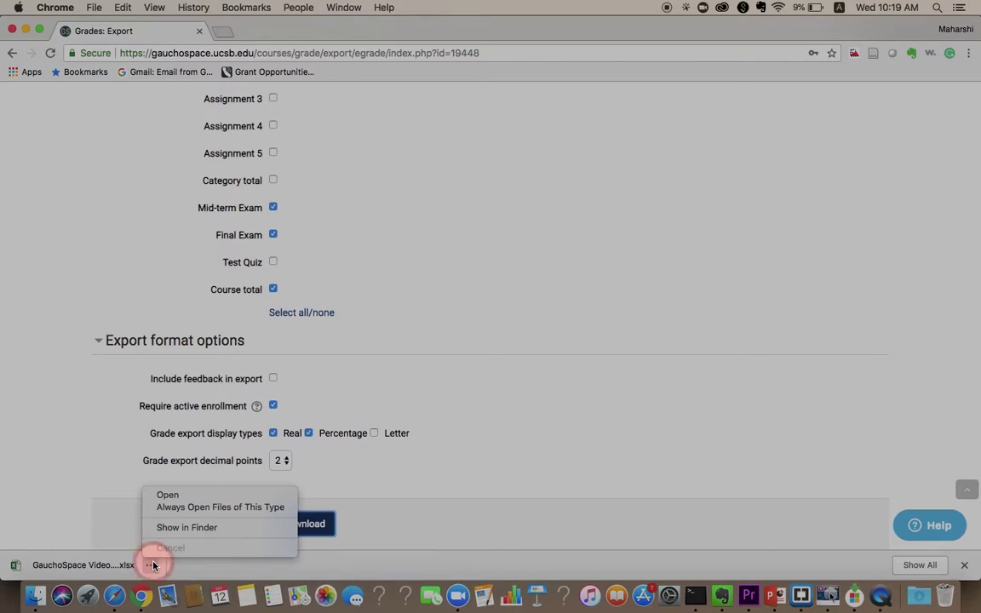
{"action": "left_click", "coordinate": [120, 565]}
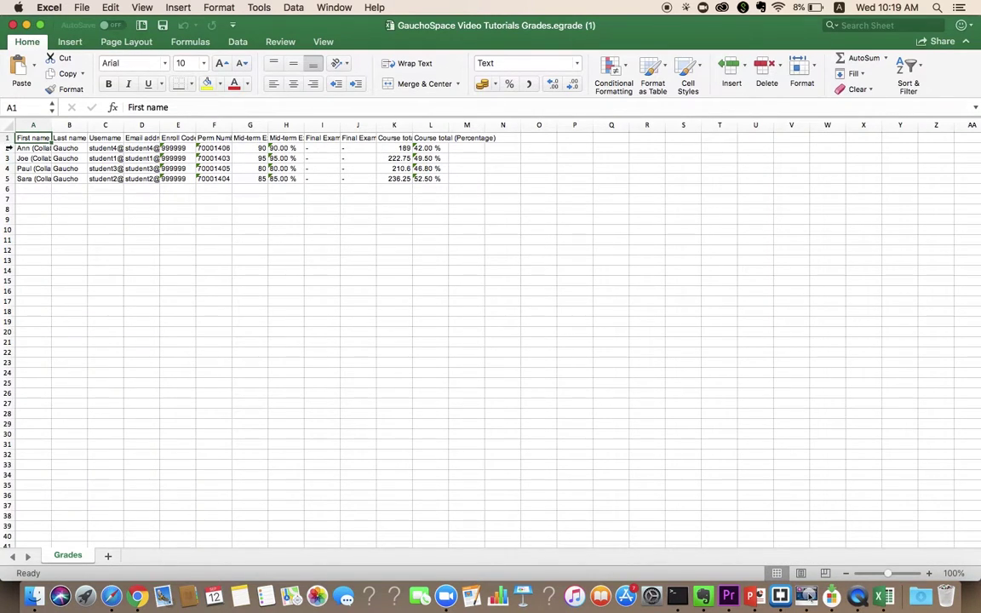
- Widen the student and grade columns of the Grades sheet to fit their contents
{"action": "double_click", "coordinate": [51, 125]}
{"action": "double_click", "coordinate": [96, 125]}
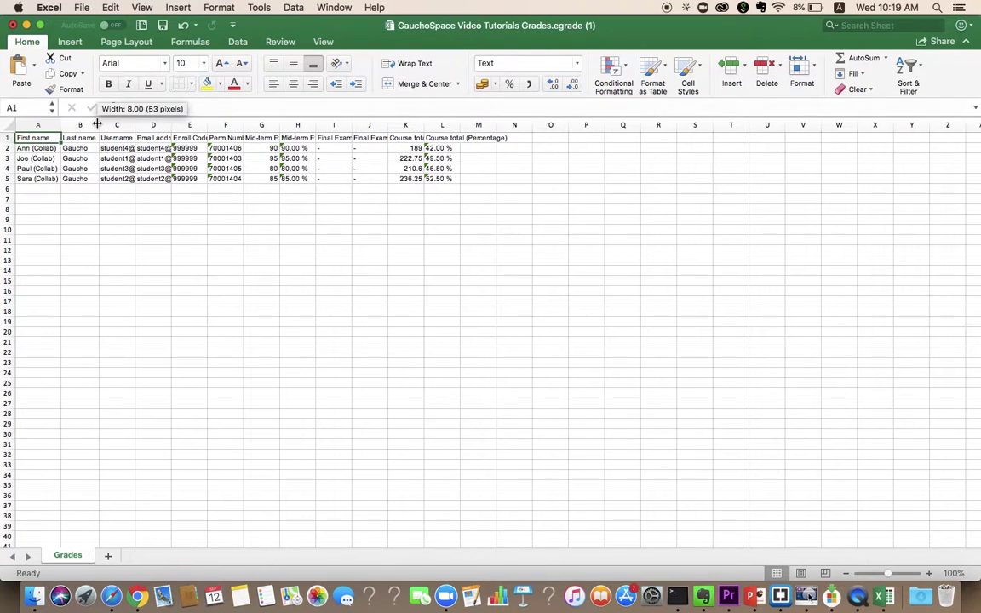
{"action": "double_click", "coordinate": [136, 125]}
{"action": "double_click", "coordinate": [211, 125]}
{"action": "double_click", "coordinate": [318, 125]}
{"action": "double_click", "coordinate": [365, 125]}
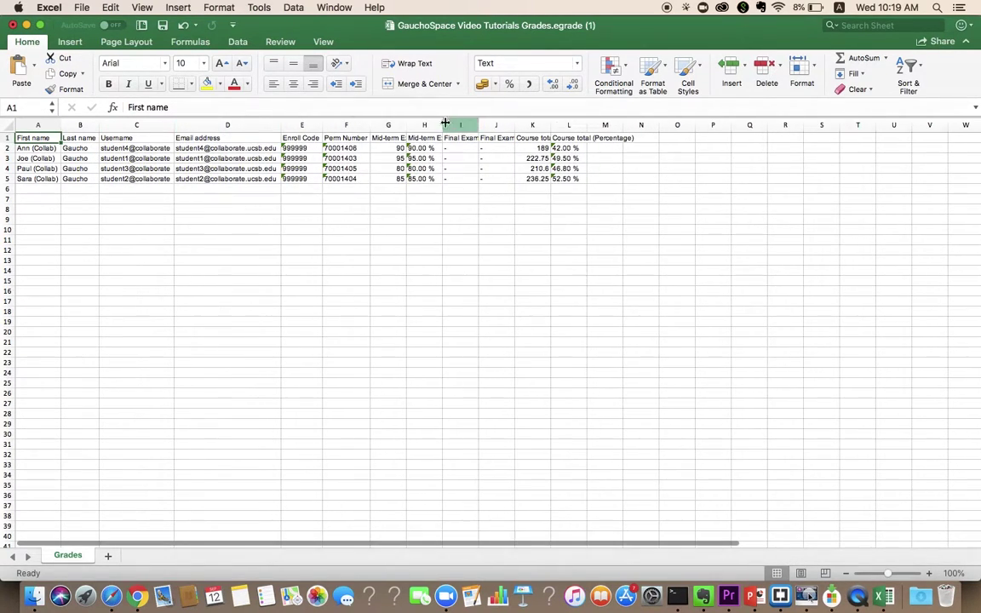
{"action": "double_click", "coordinate": [432, 125]}
{"action": "double_click", "coordinate": [615, 125]}
{"action": "double_click", "coordinate": [739, 125]}
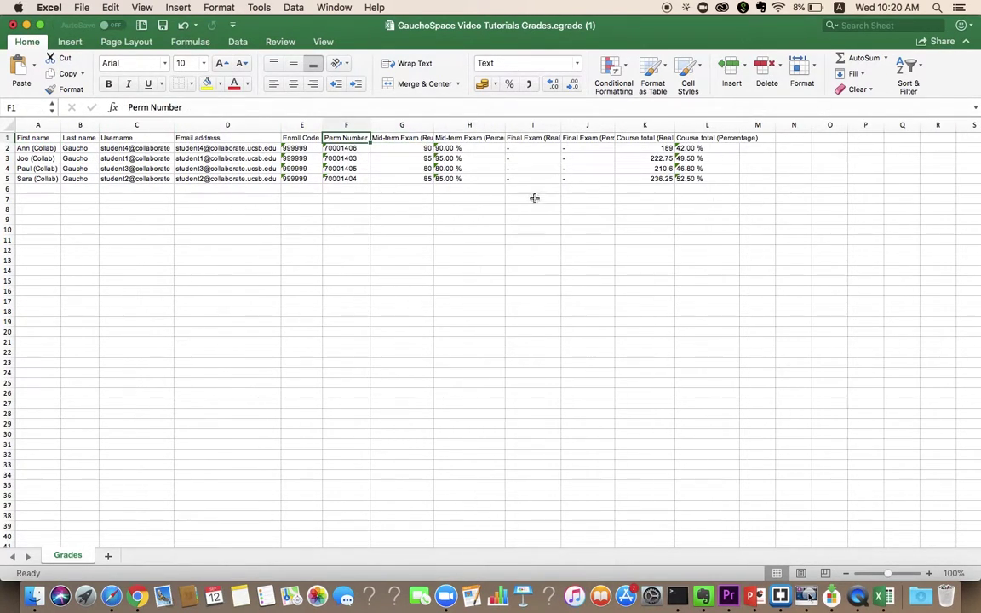
- Examine the exam and course total headings, and the real and percentage grades for the Mid-term Exam
{"action": "left_click", "coordinate": [394, 138]}
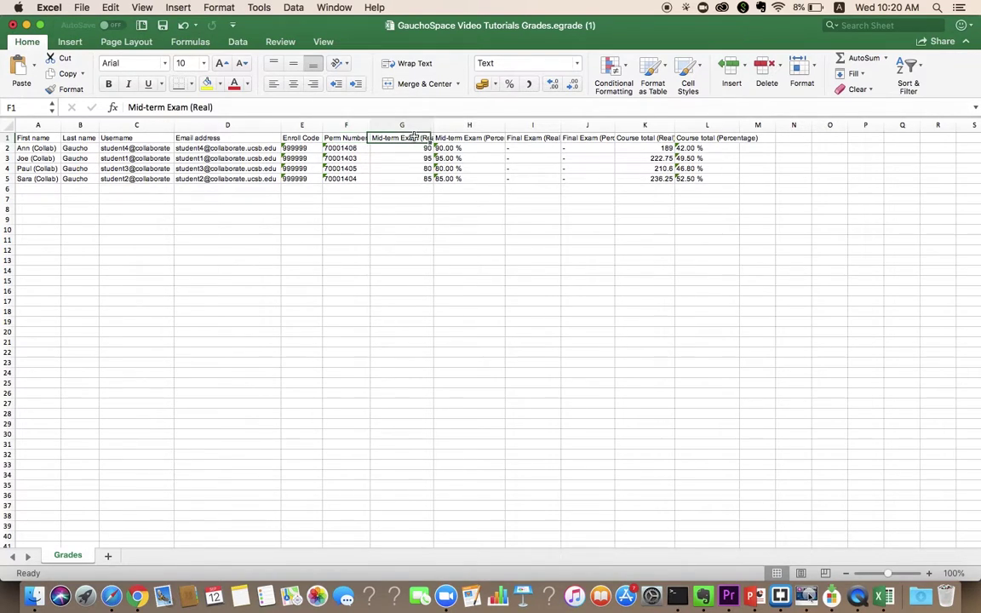
{"action": "left_click", "coordinate": [524, 138]}
{"action": "left_click", "coordinate": [644, 139]}
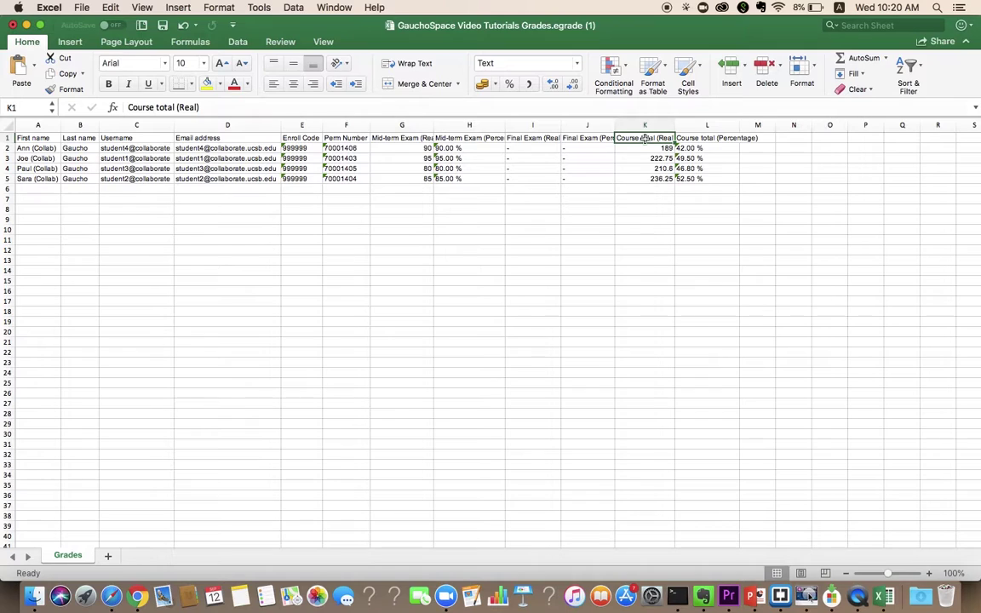
{"action": "left_click", "coordinate": [390, 138]}
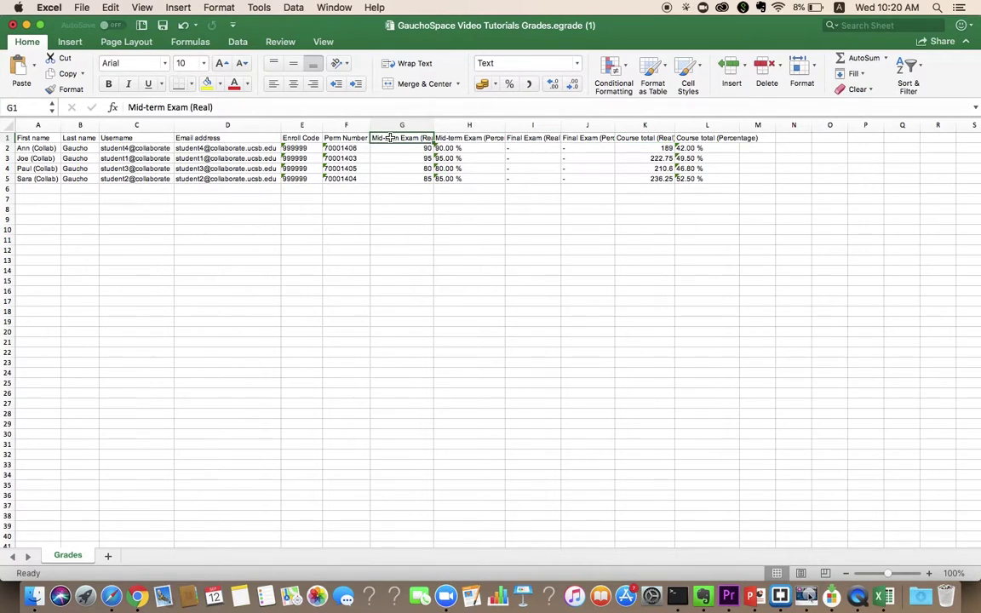
{"action": "key", "text": "Down"}
{"action": "key", "text": "Up"}
{"action": "key", "text": "Right"}
{"action": "key", "text": "Down"}
{"action": "key", "text": "Down"}
{"action": "key", "text": "Down"}
{"action": "key", "text": "Down"}
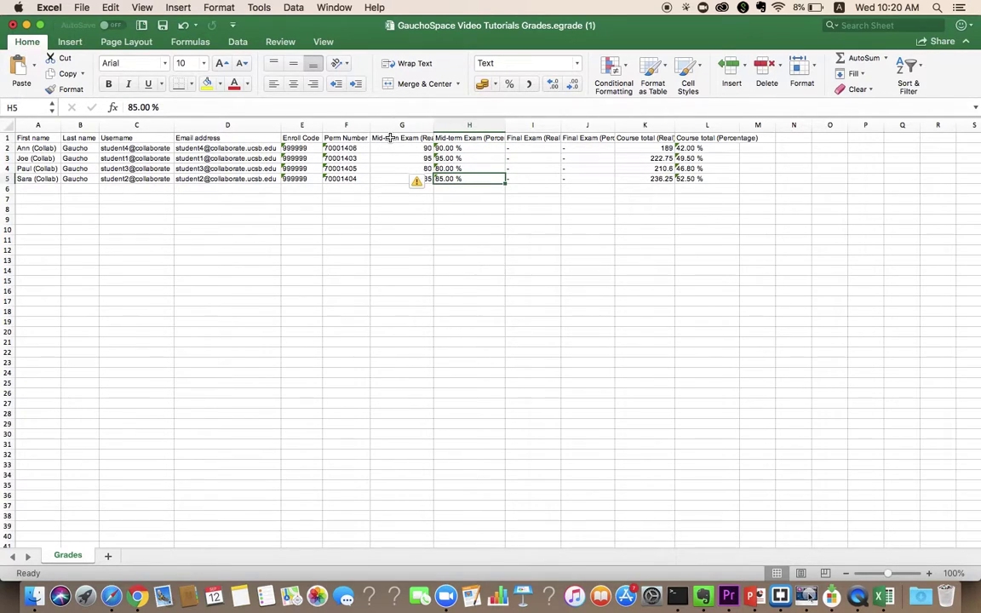
- Examine the Final Exam and Course total columns in real and percentage form, and select the whole grade table
{"action": "left_click", "coordinate": [528, 139]}
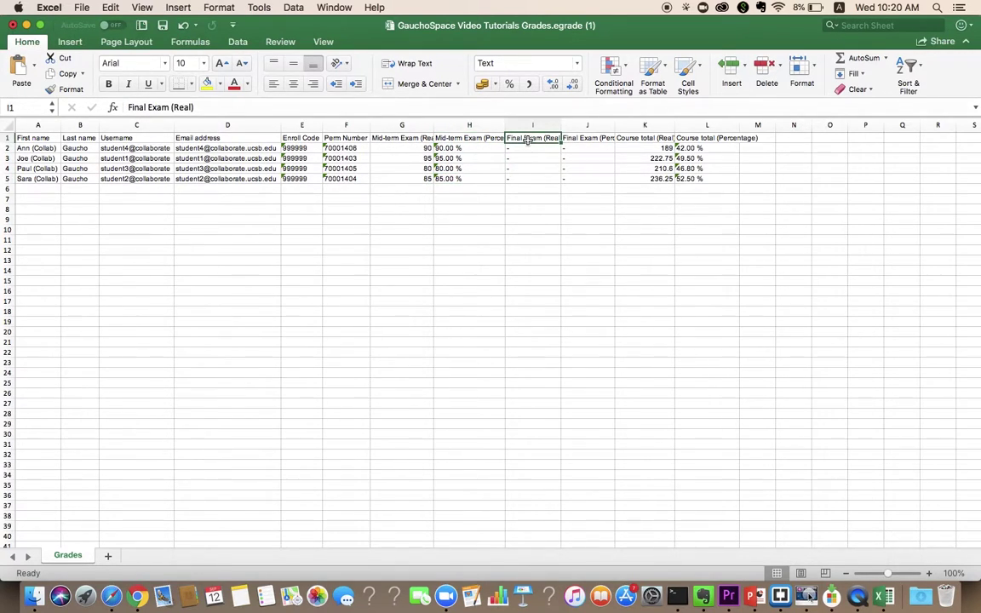
{"action": "key", "text": "Down"}
{"action": "key", "text": "Down"}
{"action": "key", "text": "Down"}
{"action": "key", "text": "Right"}
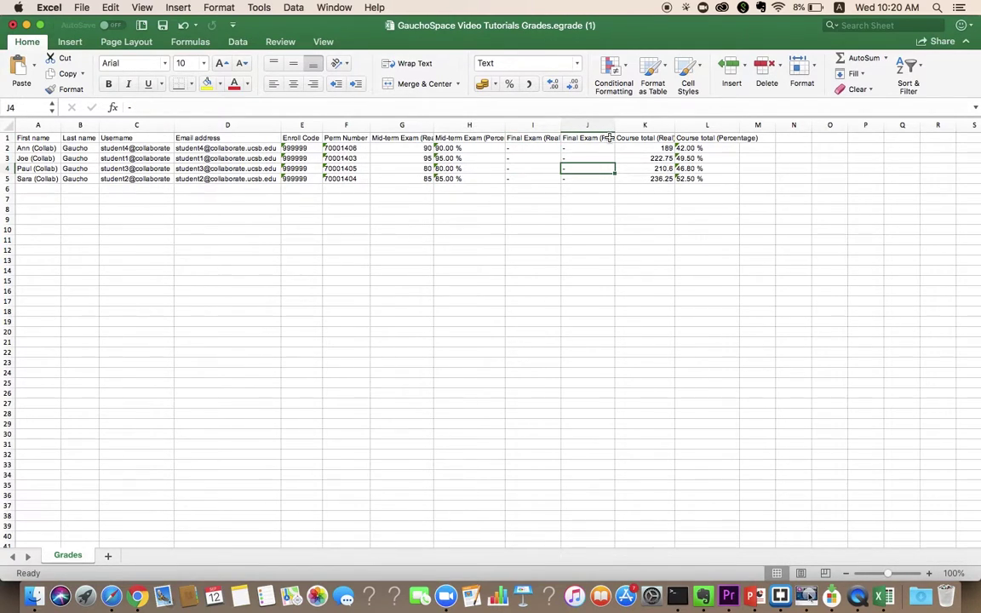
{"action": "left_click", "coordinate": [642, 138]}
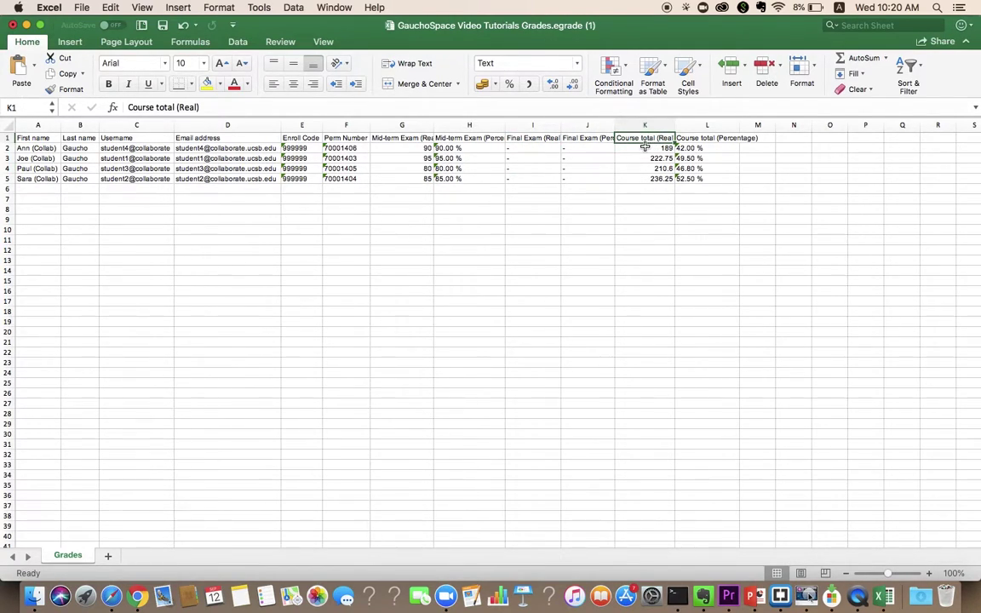
{"action": "key", "text": "Down"}
{"action": "key", "text": "Down"}
{"action": "key", "text": "Down"}
{"action": "key", "text": "Down"}
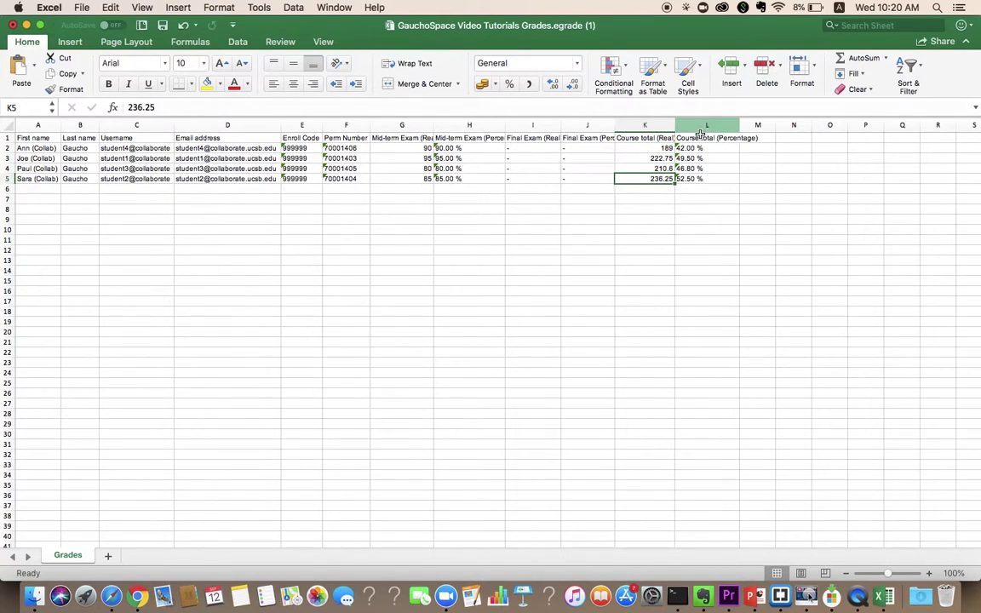
{"action": "left_click", "coordinate": [700, 138]}
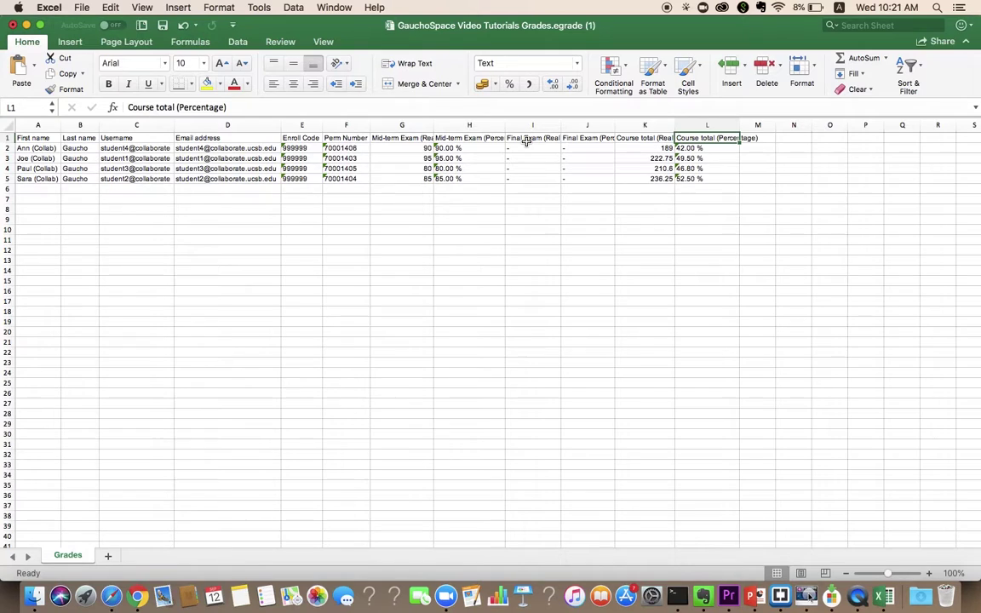
{"action": "left_click", "coordinate": [703, 179]}
{"action": "left_click_drag", "start_coordinate": [681, 164], "coordinate": [38, 126]}
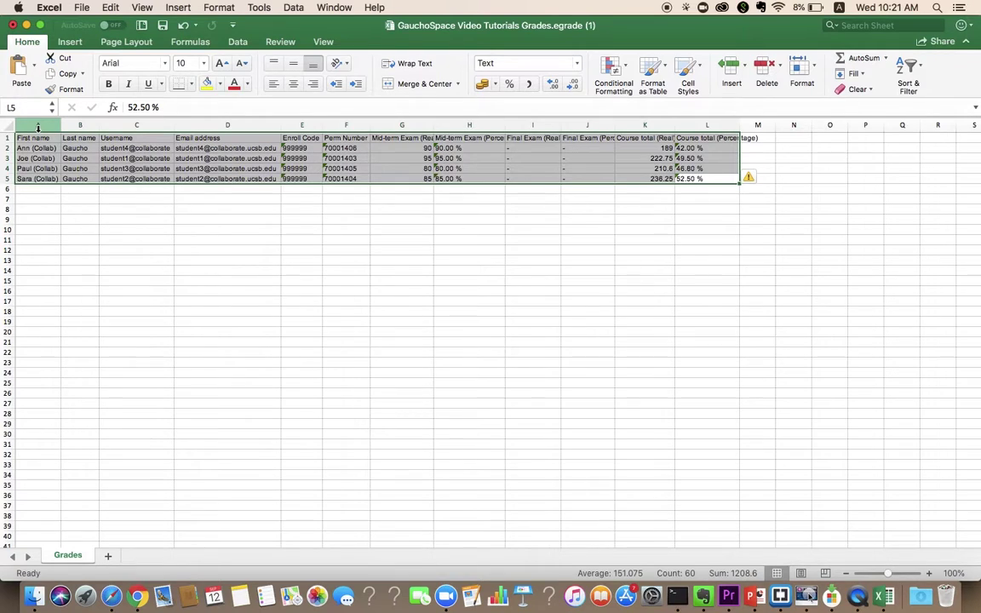
- Enter the Final Exam (Real) grades 95, 90, 85 and 80 in cells I2 to I5, and check the column
{"action": "left_click", "coordinate": [538, 148]}
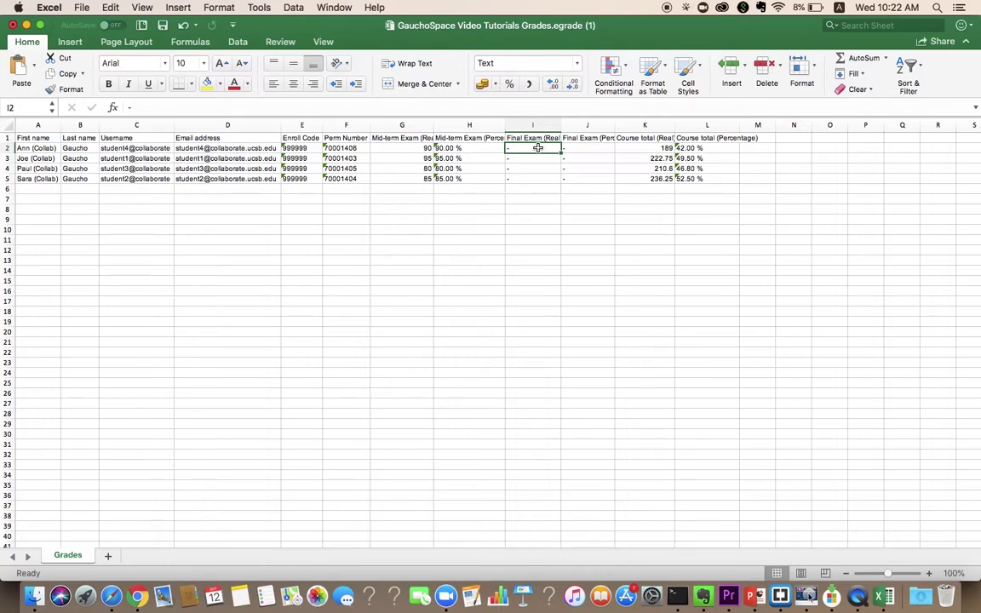
{"action": "type", "text": "95"}
{"action": "key", "text": "Return"}
{"action": "type", "text": "90"}
{"action": "key", "text": "Return"}
{"action": "type", "text": "85"}
{"action": "key", "text": "Return"}
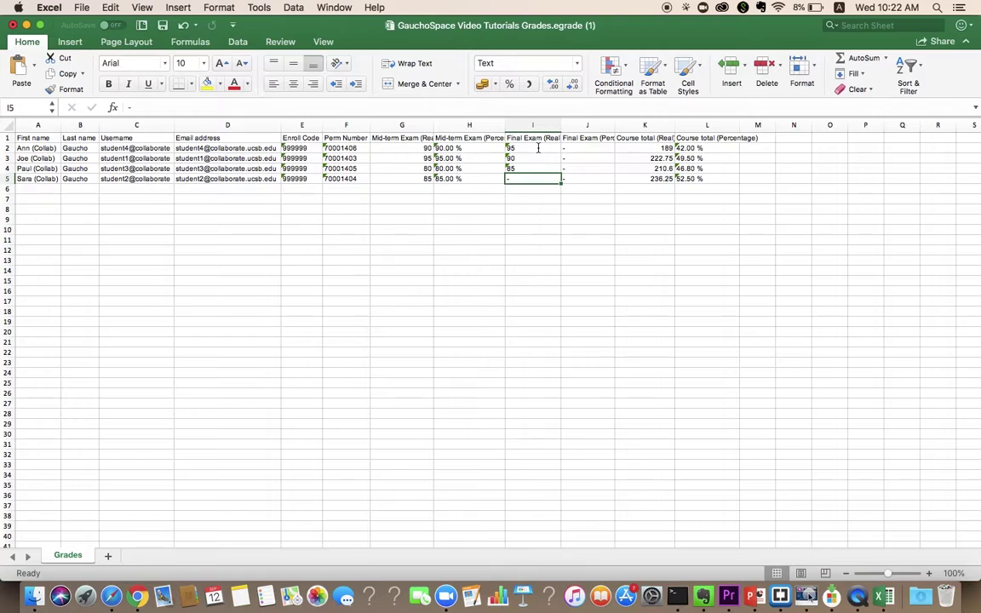
{"action": "type", "text": "80"}
{"action": "left_click", "coordinate": [582, 151]}
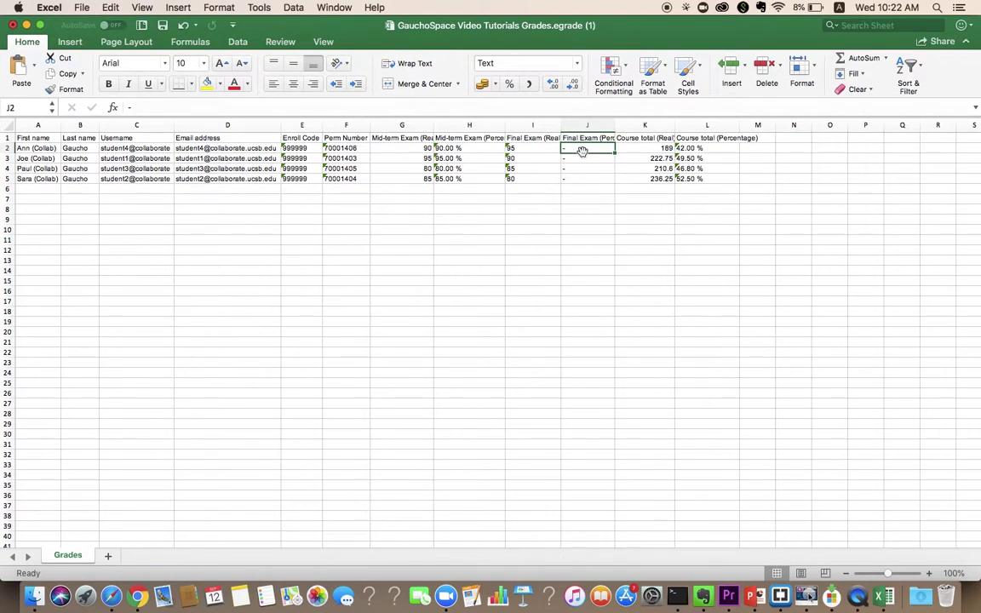
{"action": "left_click", "coordinate": [526, 138]}
{"action": "left_click_drag", "start_coordinate": [525, 138], "coordinate": [528, 179]}
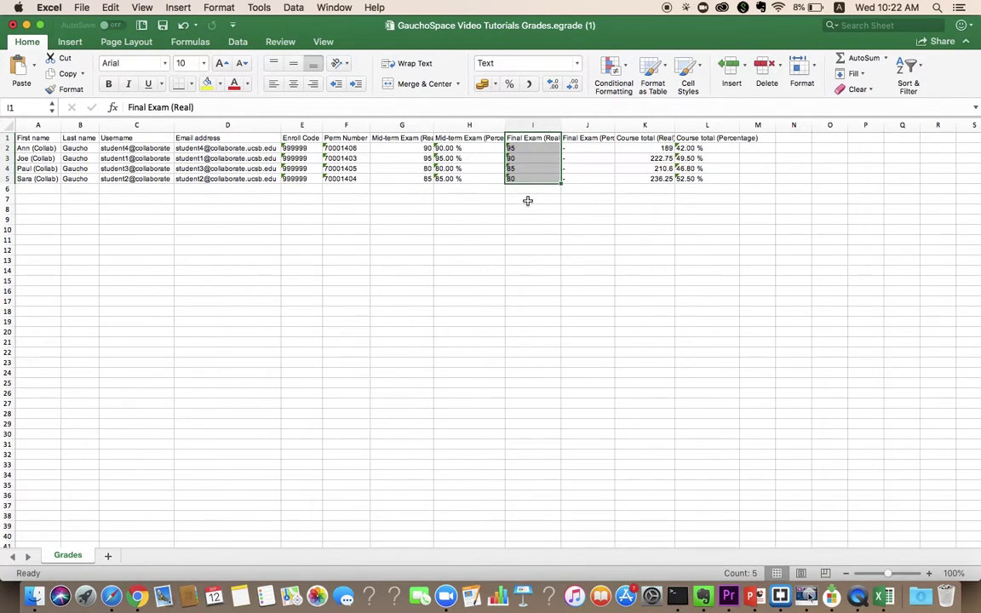
{"action": "left_click", "coordinate": [520, 179]}
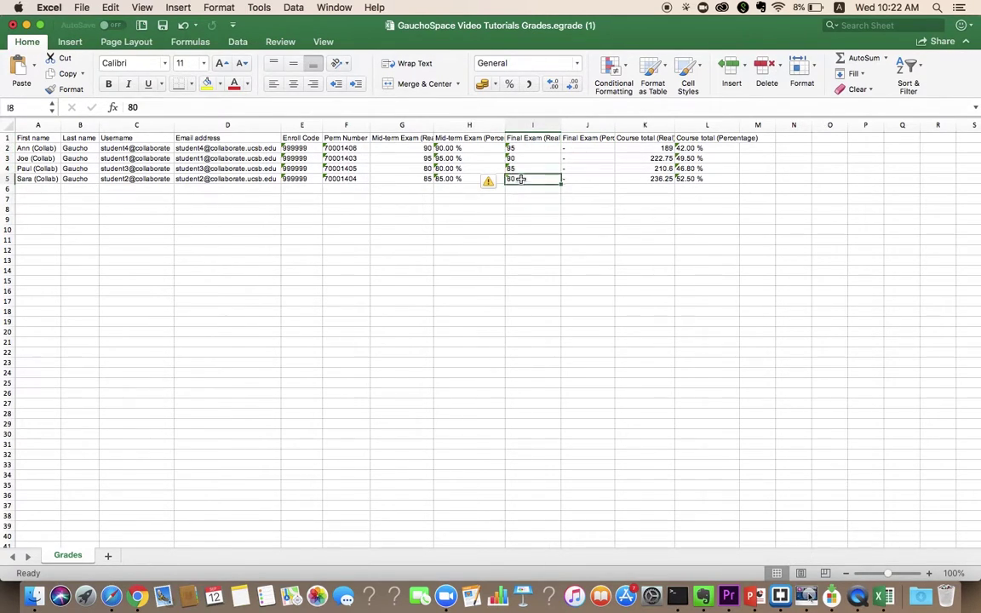
- Save the workbook in Downloads as "GauchoSpace Video Tutorials Grades" in CSV UTF-8 (Comma delimited) format
{"action": "left_click", "coordinate": [83, 8]}
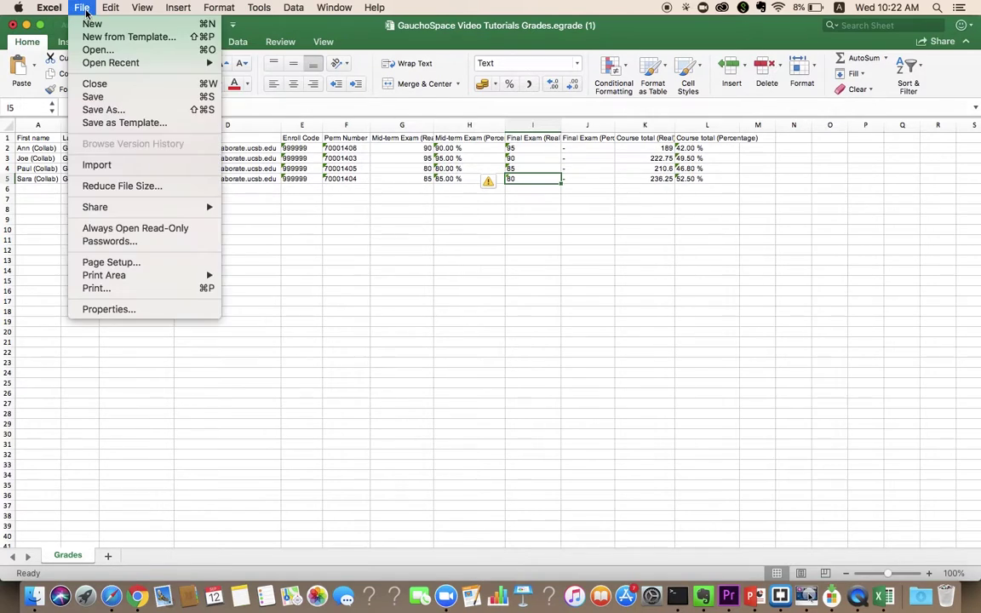
{"action": "left_click", "coordinate": [105, 110]}
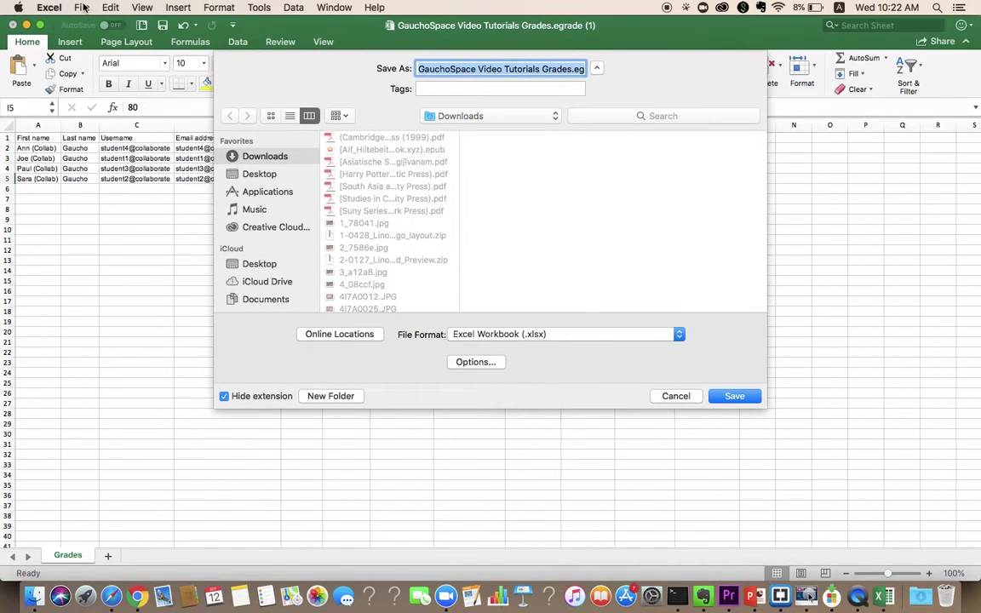
{"action": "type", "text": "GauchoSpace Video Tutorials Grades"}
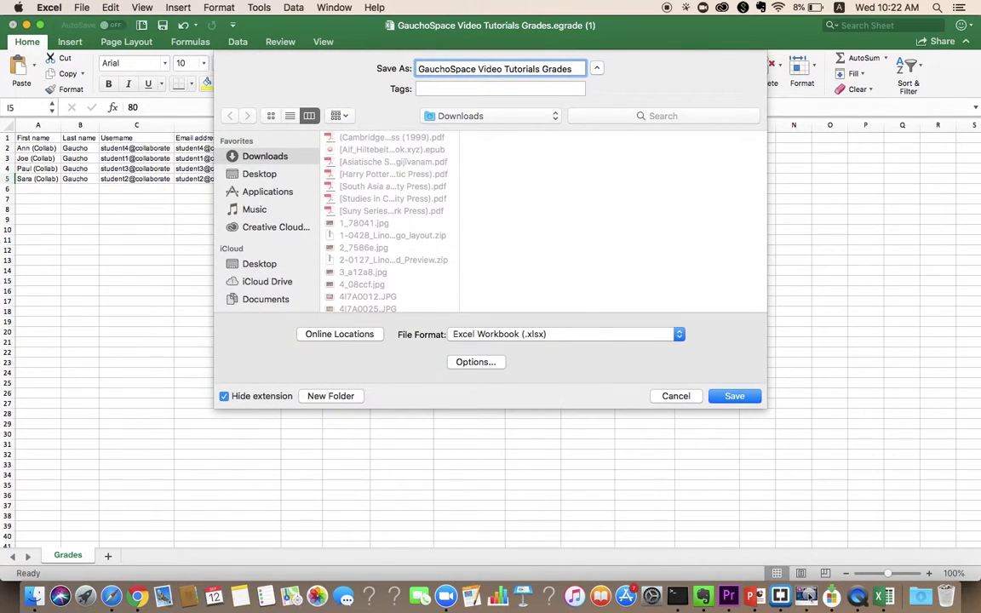
{"action": "left_click", "coordinate": [513, 334]}
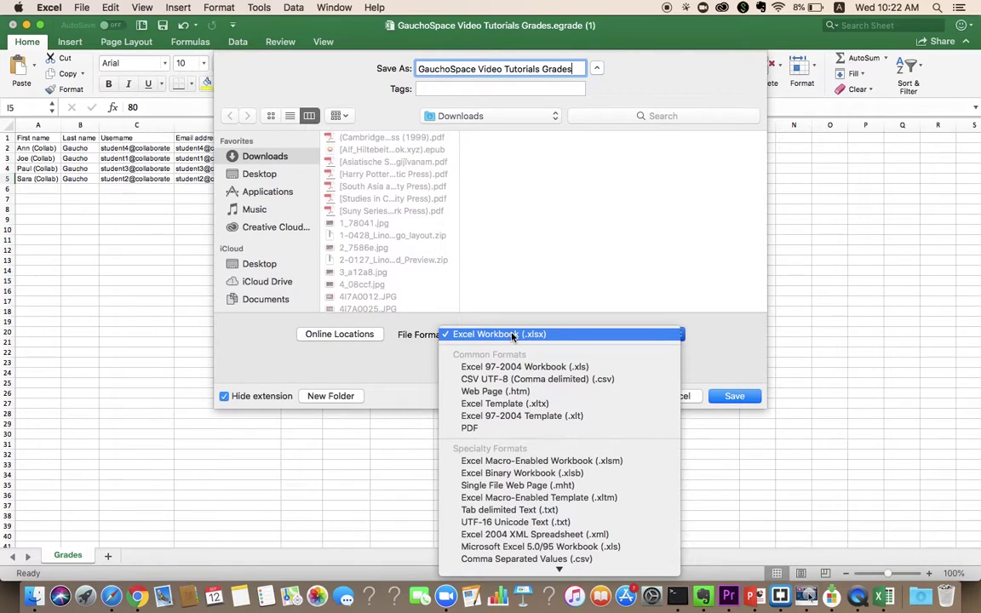
{"action": "left_click", "coordinate": [522, 381]}
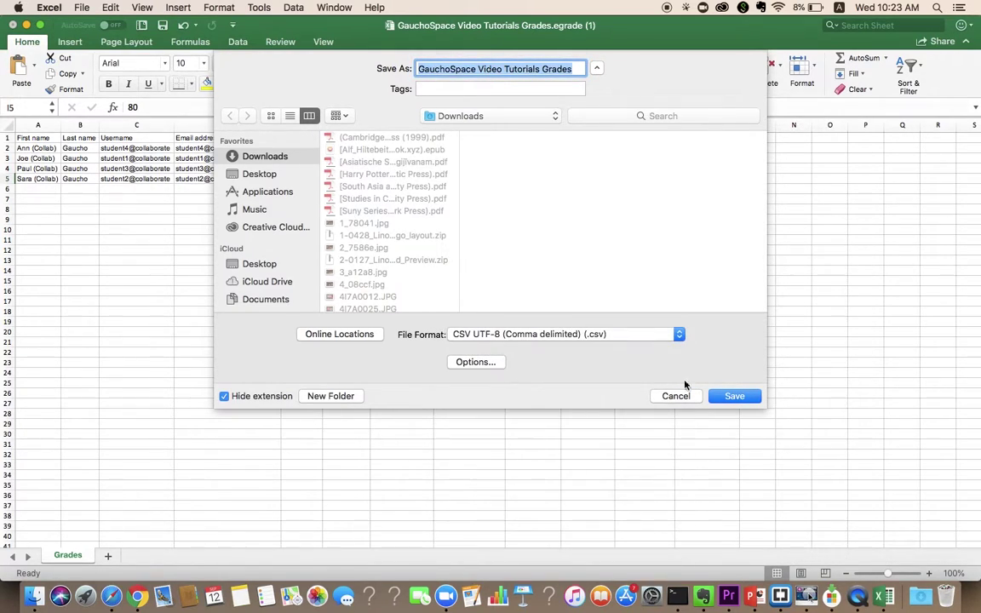
{"action": "left_click", "coordinate": [734, 397]}
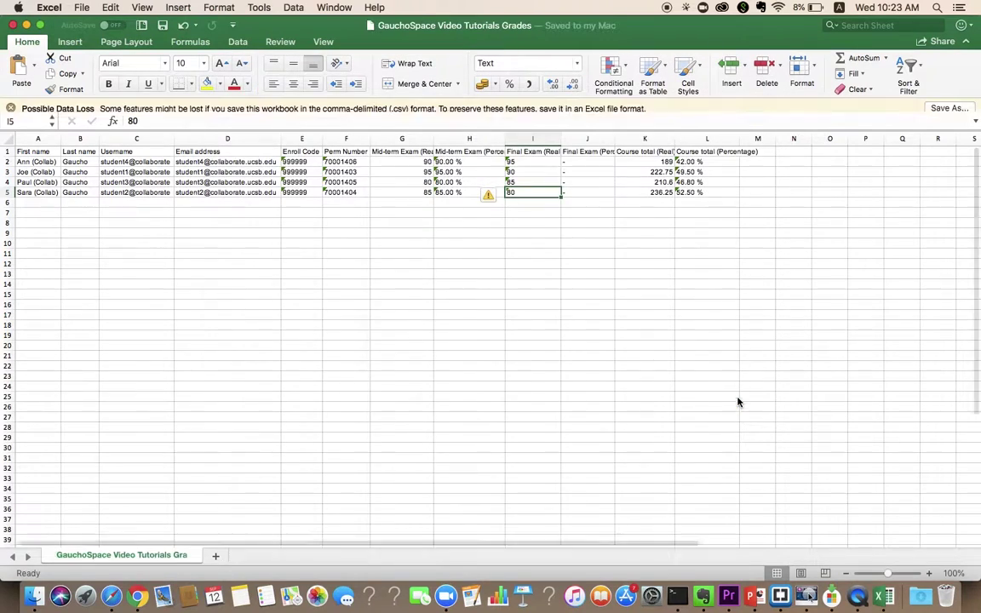
- Switch to Chrome and open the gradebook's Verbose Import page at its import file settings
{"action": "left_click", "coordinate": [137, 596]}
{"action": "scroll", "coordinate": [301, 375], "scroll_direction": "up", "scroll_amount": 5}
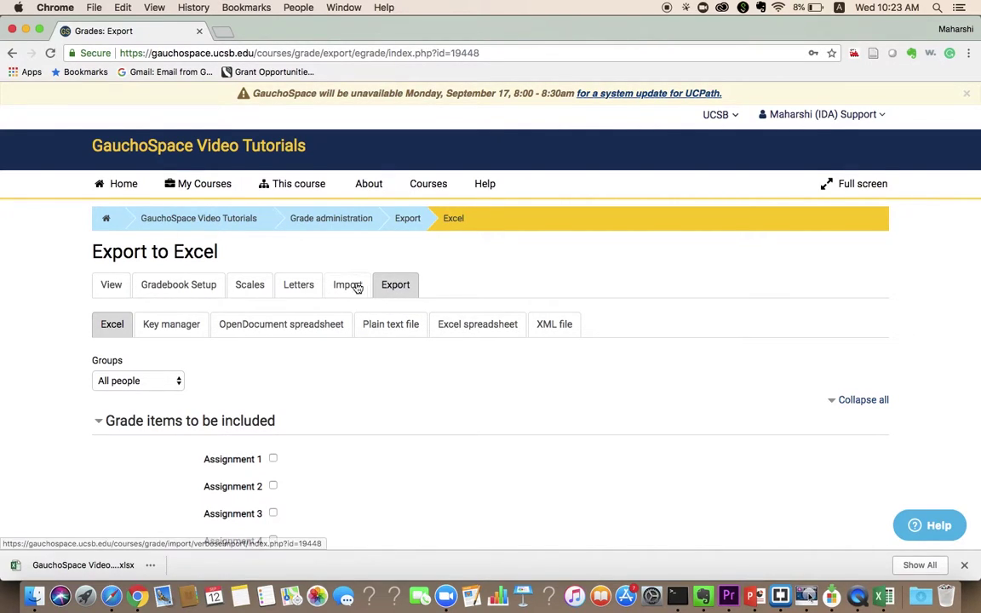
{"action": "left_click", "coordinate": [348, 287]}
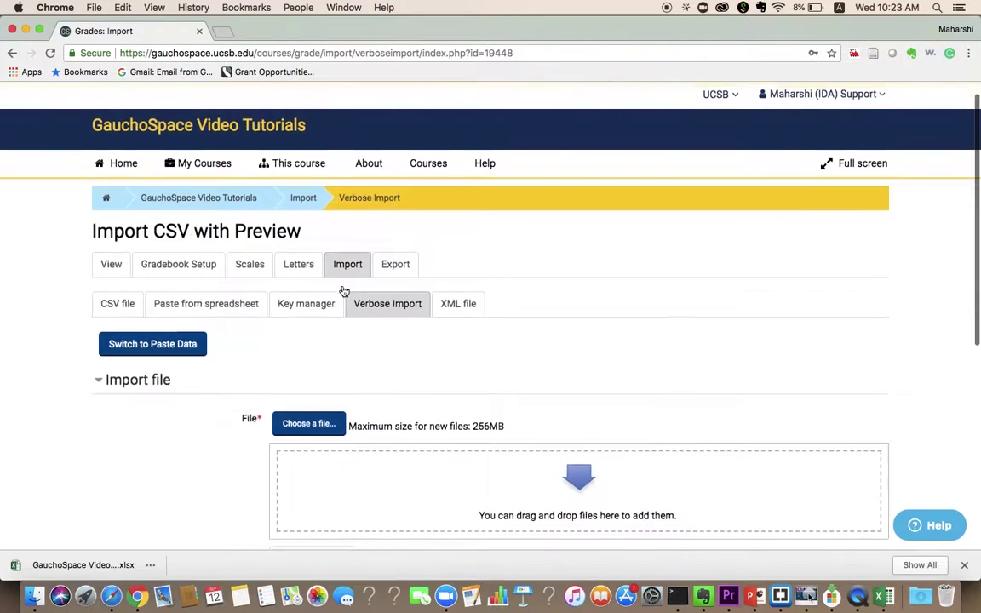
{"action": "scroll", "coordinate": [342, 289], "scroll_direction": "down", "scroll_amount": 2}
{"action": "scroll", "coordinate": [342, 291], "scroll_direction": "down", "scroll_amount": 4}
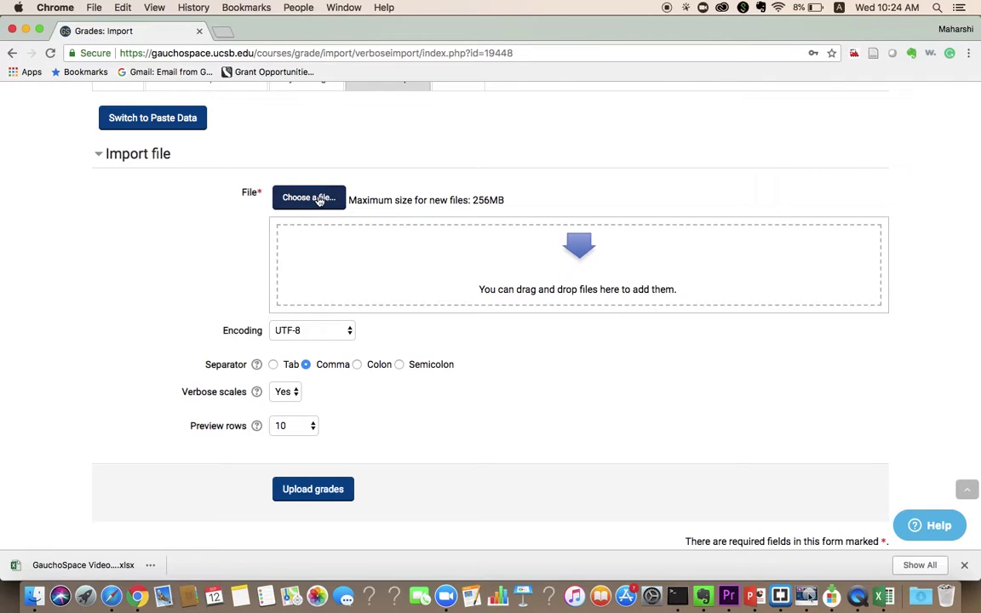
- Attach "GauchoSpace Video Tutorials Grades.csv" from the computer as the grade import file
{"action": "left_click", "coordinate": [318, 201]}
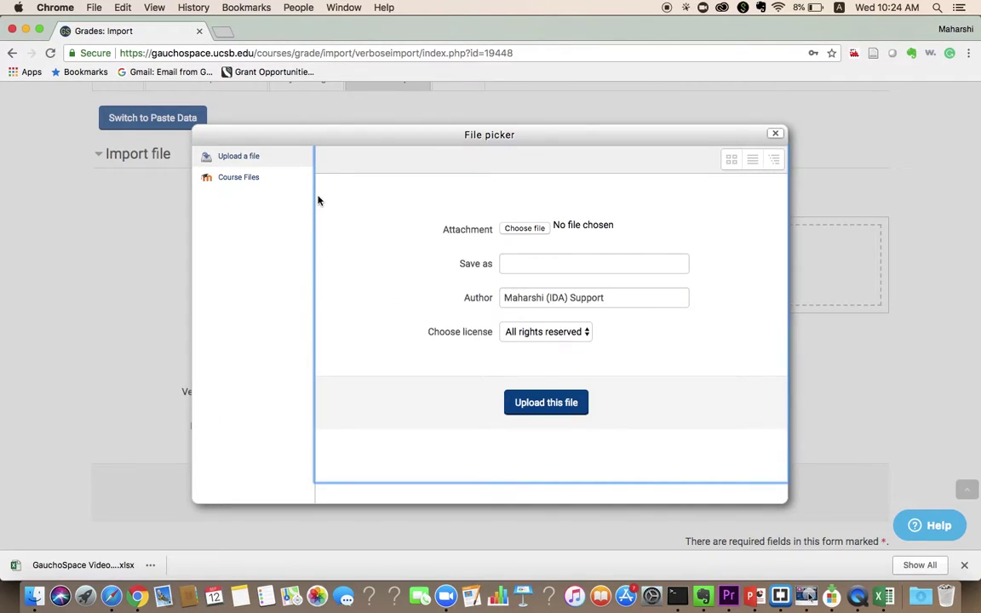
{"action": "left_click", "coordinate": [523, 229]}
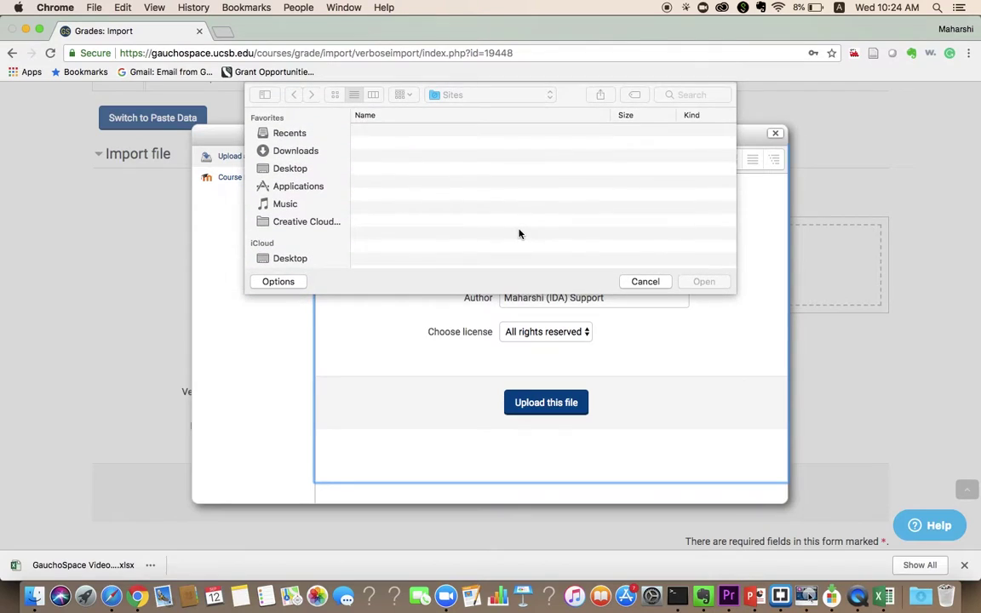
{"action": "key", "text": "super+alt+l"}
{"action": "left_click", "coordinate": [704, 281]}
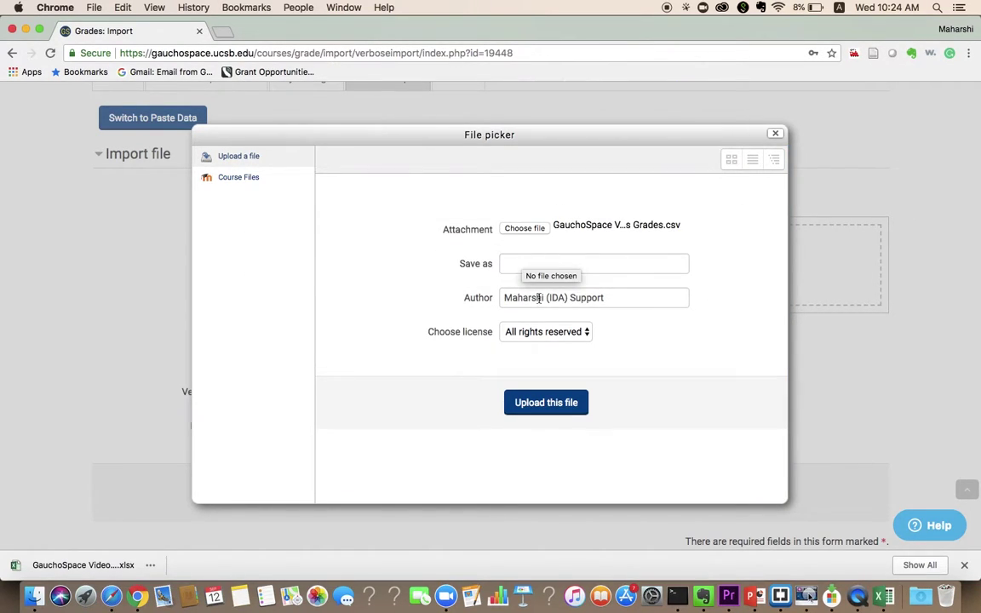
{"action": "left_click", "coordinate": [535, 407]}
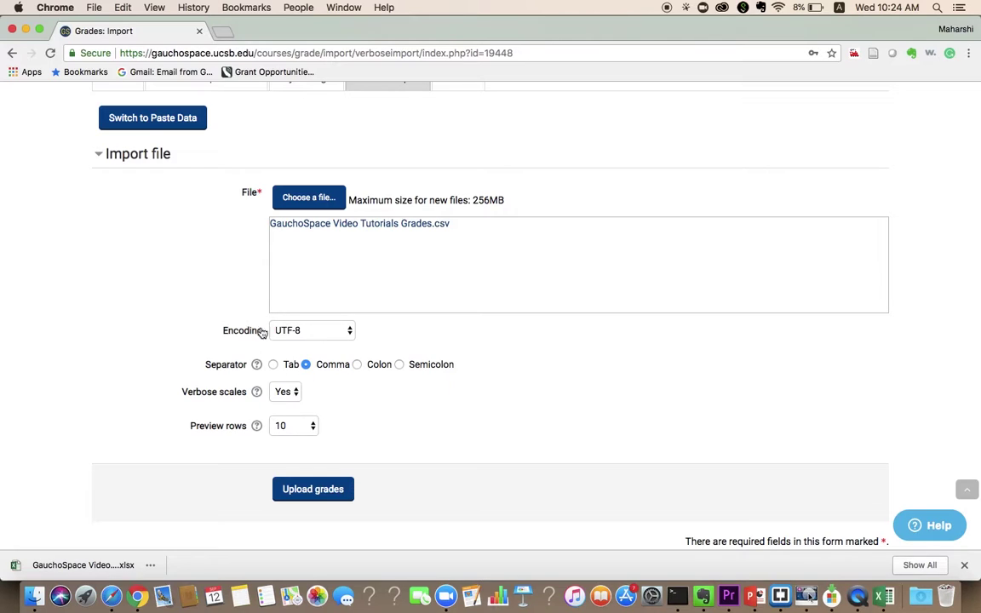
- Review the import file settings and upload the attached grades file to generate the import preview
{"action": "scroll", "coordinate": [258, 327], "scroll_direction": "up", "scroll_amount": 3}
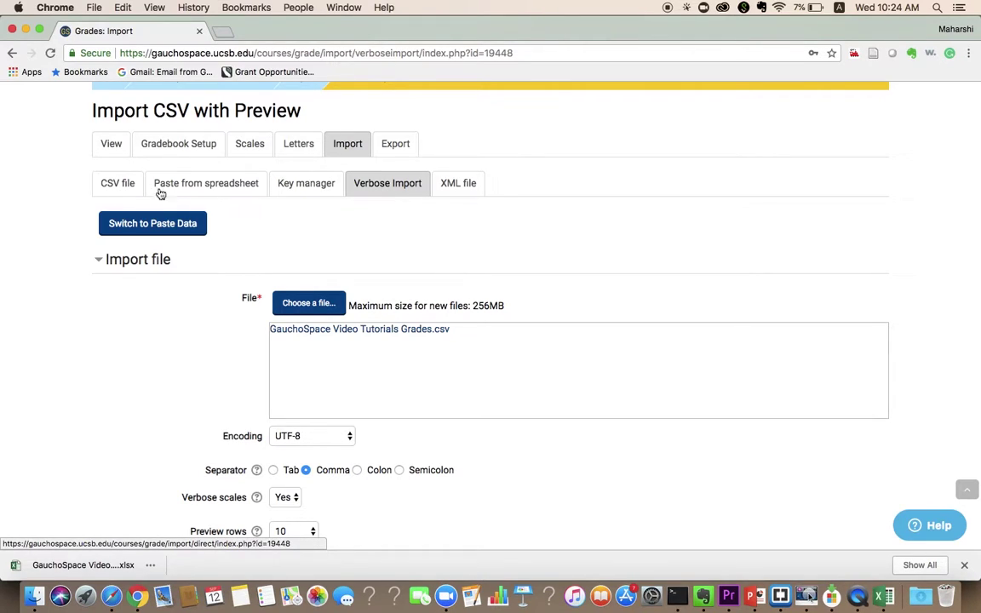
{"action": "scroll", "coordinate": [293, 279], "scroll_direction": "down", "scroll_amount": 3}
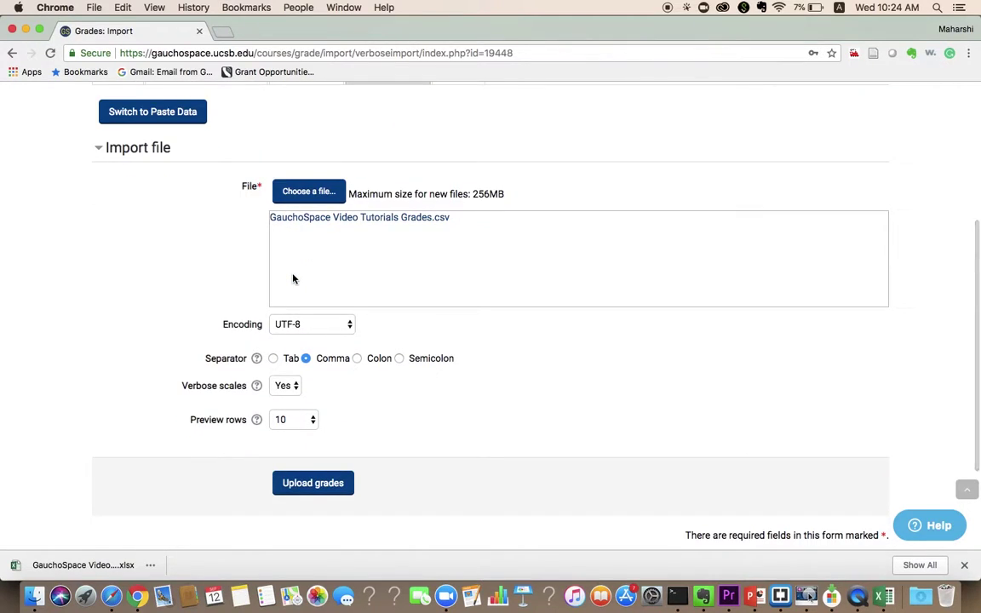
{"action": "scroll", "coordinate": [293, 278], "scroll_direction": "up", "scroll_amount": 2}
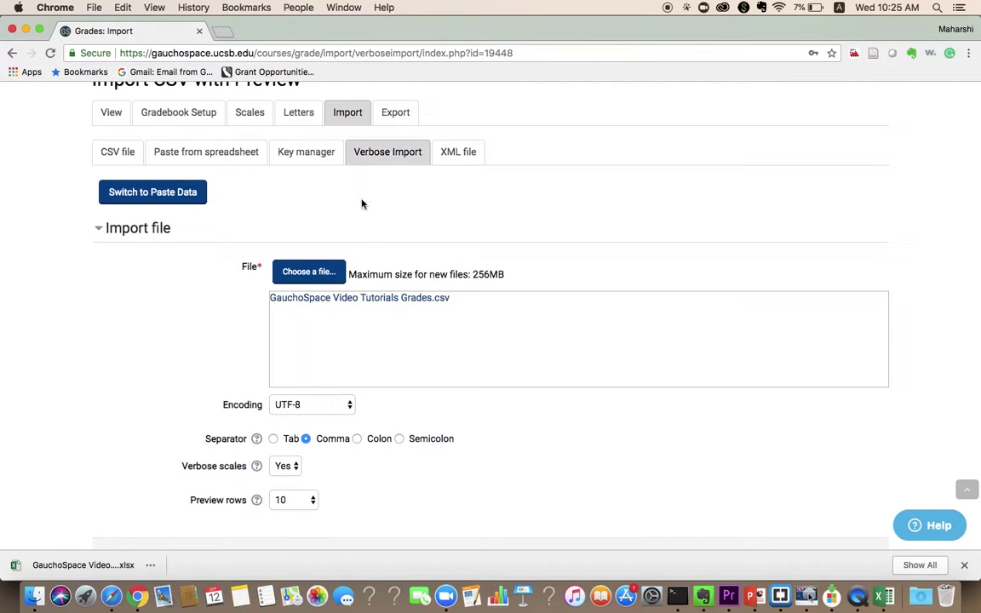
{"action": "scroll", "coordinate": [328, 341], "scroll_direction": "down", "scroll_amount": 4}
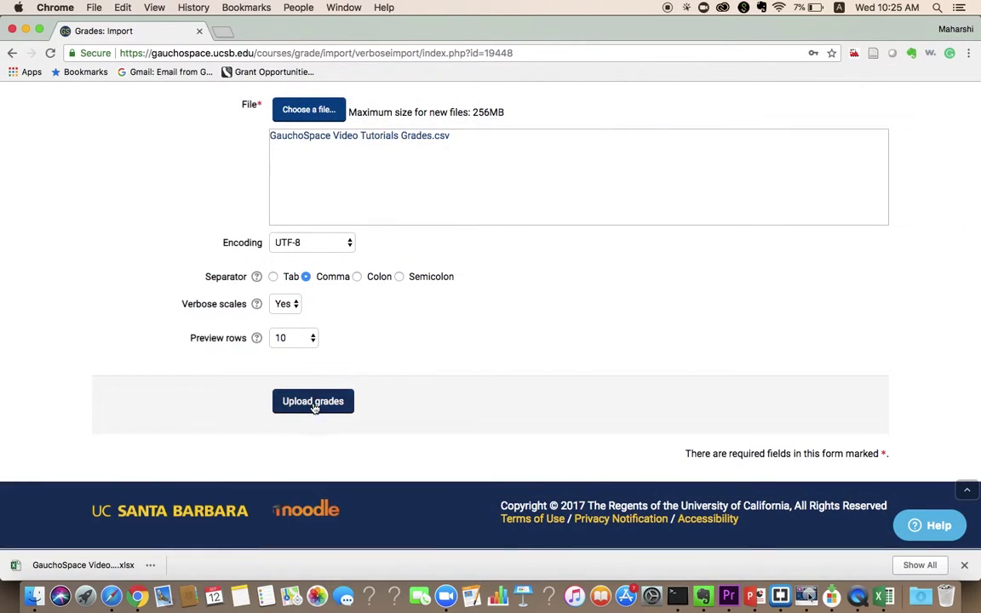
{"action": "left_click", "coordinate": [313, 404]}
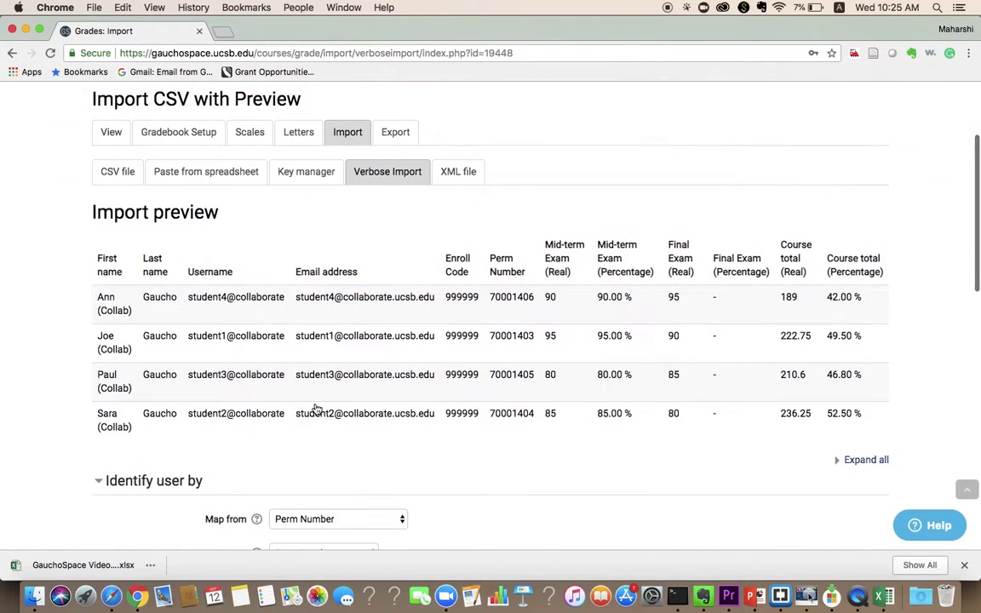
- Check the user identification mapping and map the Final Exam (Real) column to the Final Exam grade item
{"action": "scroll", "coordinate": [318, 410], "scroll_direction": "down", "scroll_amount": 5}
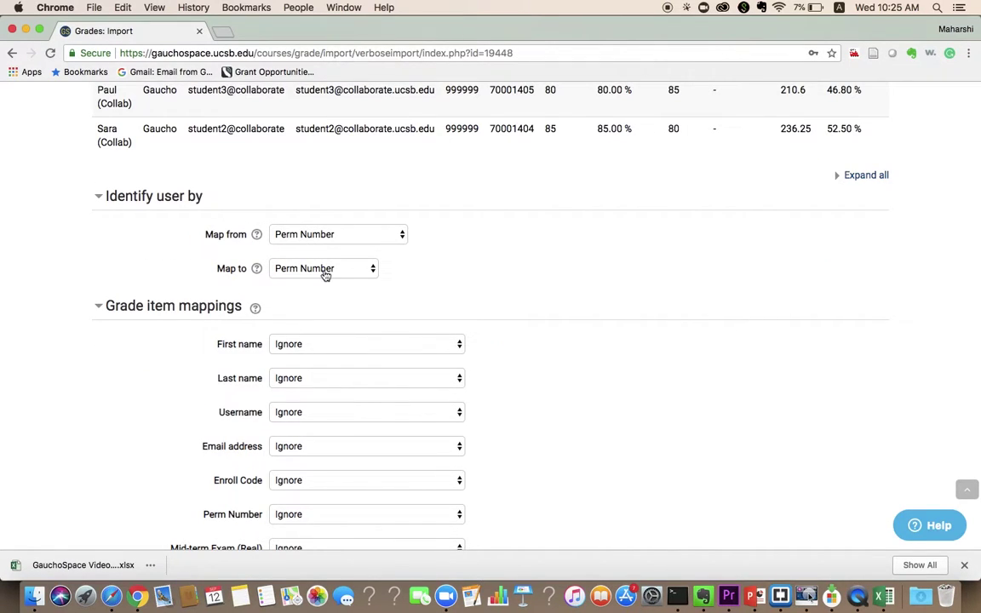
{"action": "scroll", "coordinate": [326, 272], "scroll_direction": "down", "scroll_amount": 4}
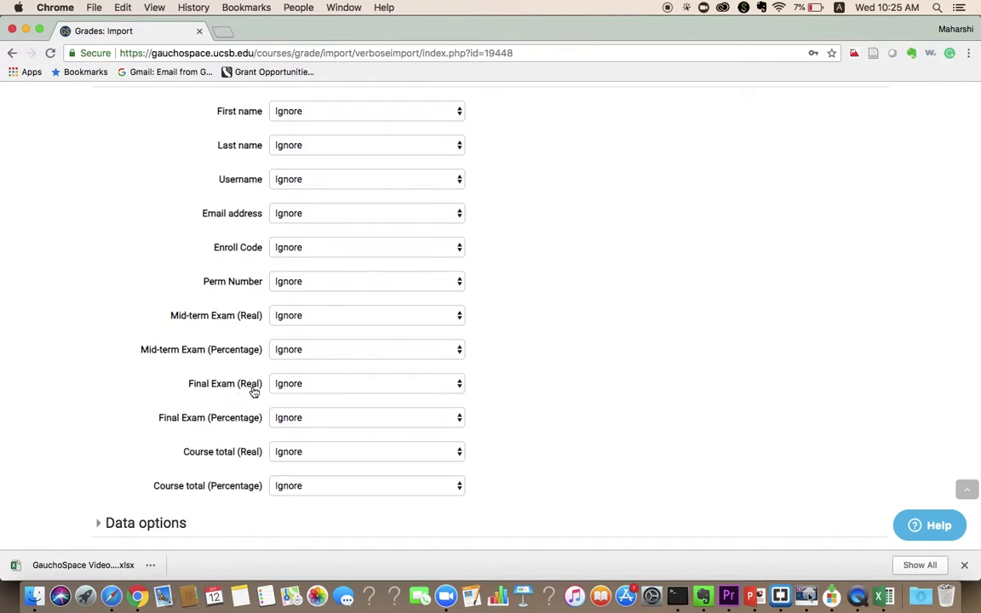
{"action": "left_click", "coordinate": [285, 385]}
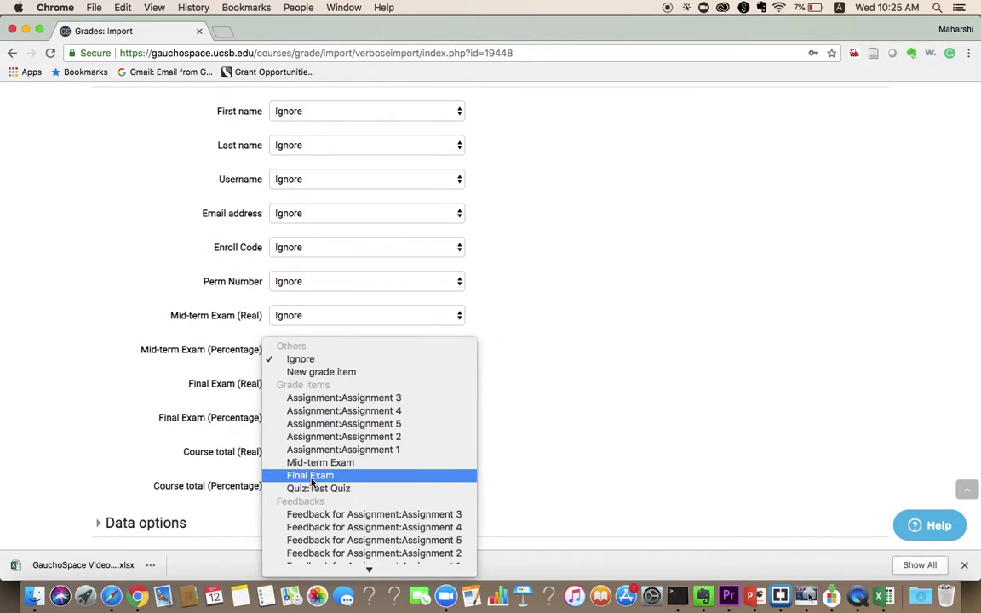
{"action": "left_click", "coordinate": [312, 482]}
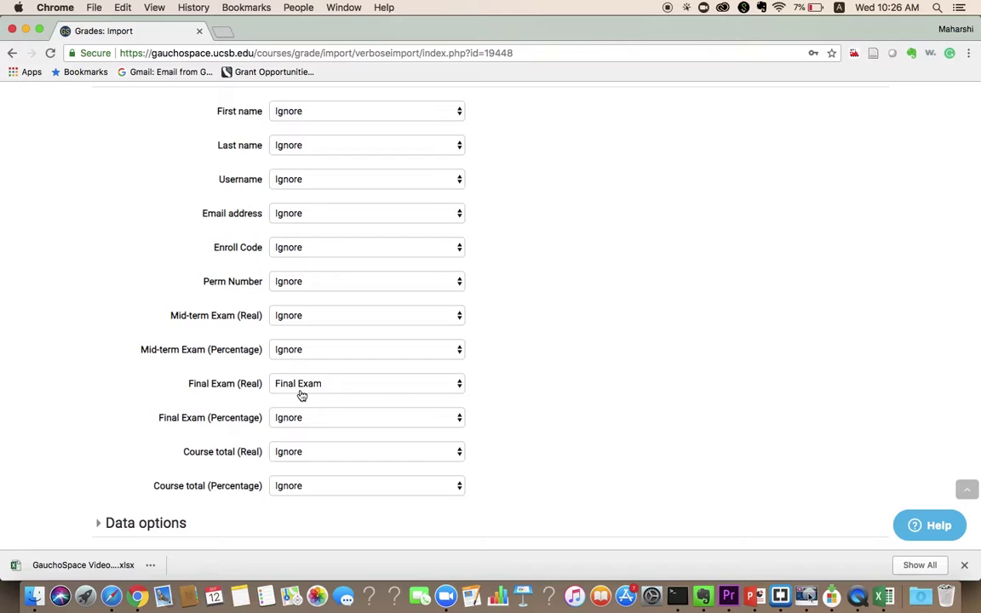
- Recheck the grade item mappings, upload the mapped grades and update the gradebook scores, continuing to the grader report
{"action": "scroll", "coordinate": [300, 395], "scroll_direction": "down", "scroll_amount": 3}
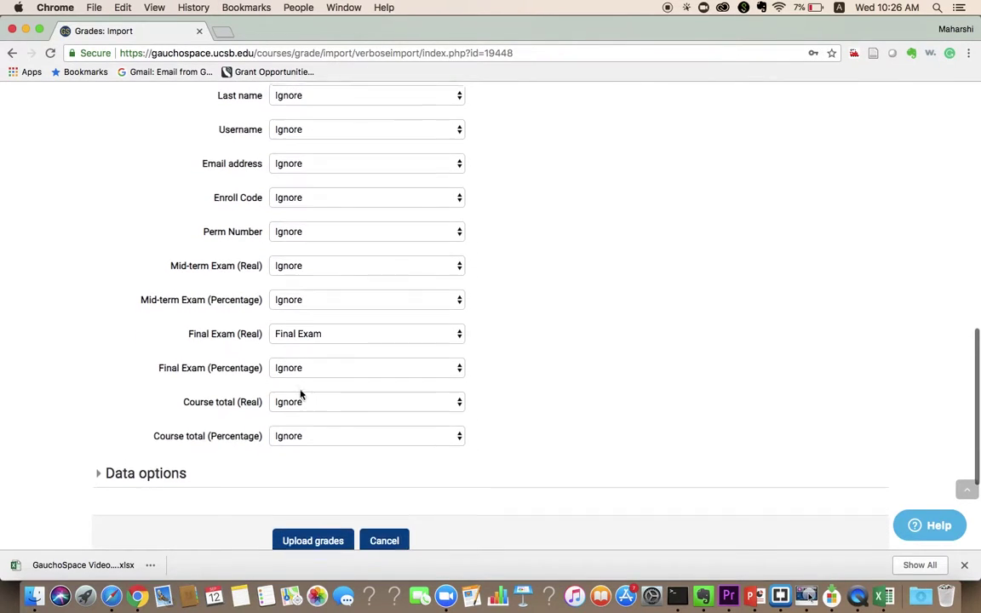
{"action": "scroll", "coordinate": [301, 394], "scroll_direction": "up", "scroll_amount": 5}
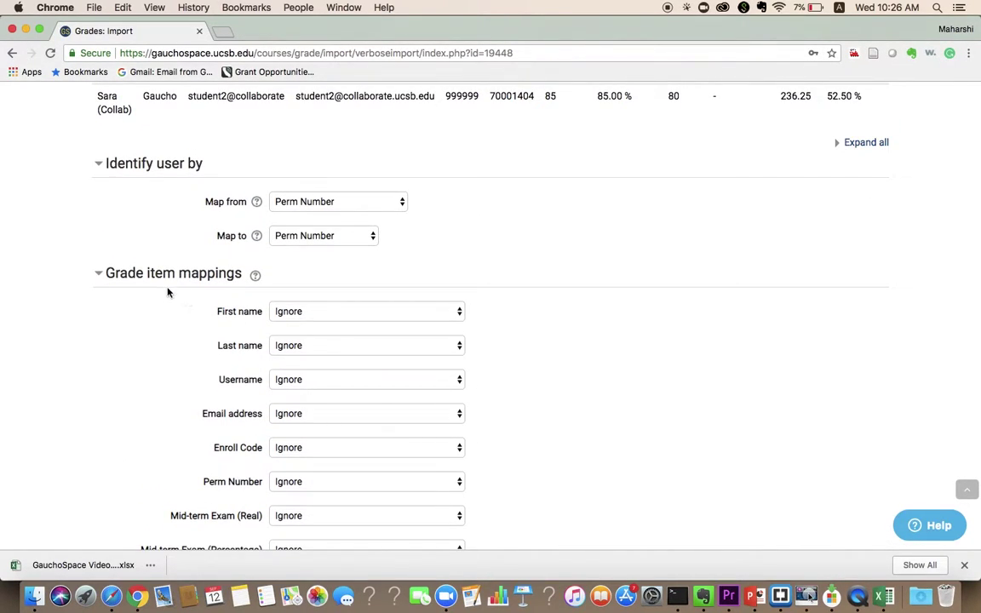
{"action": "scroll", "coordinate": [388, 435], "scroll_direction": "down", "scroll_amount": 5}
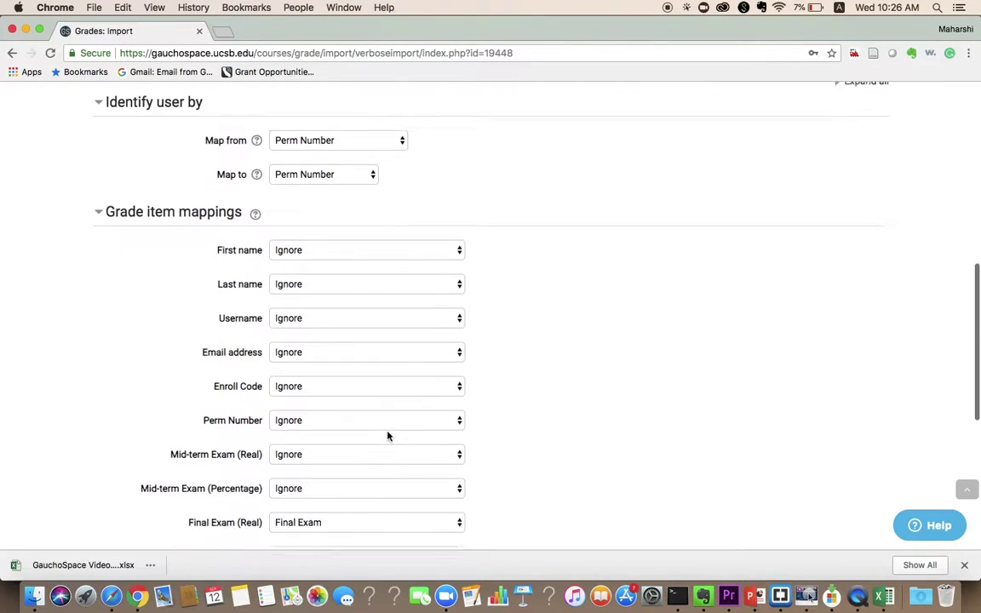
{"action": "scroll", "coordinate": [387, 436], "scroll_direction": "down", "scroll_amount": 3}
{"action": "left_click", "coordinate": [313, 438]}
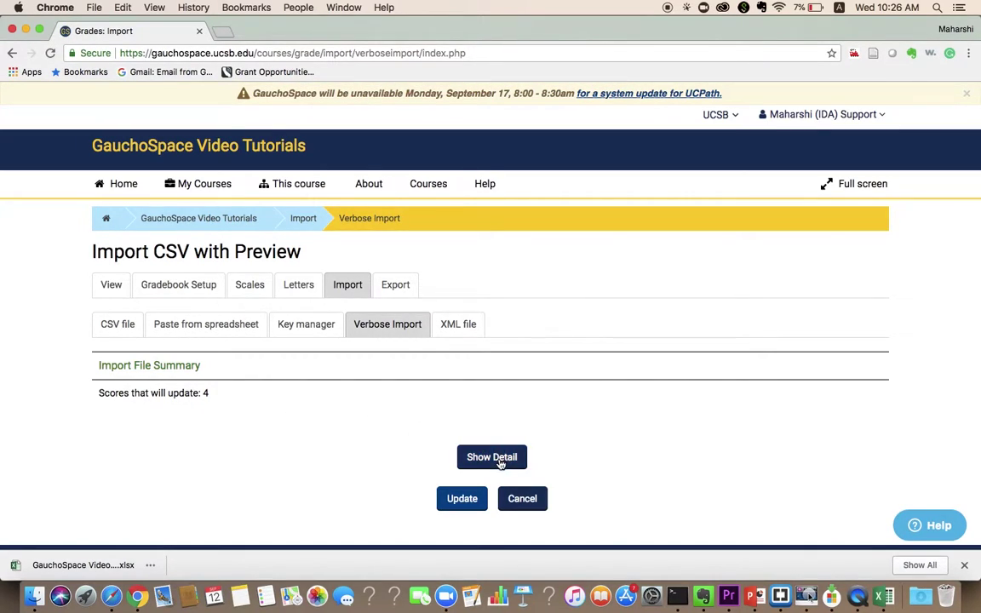
{"action": "left_click", "coordinate": [466, 508]}
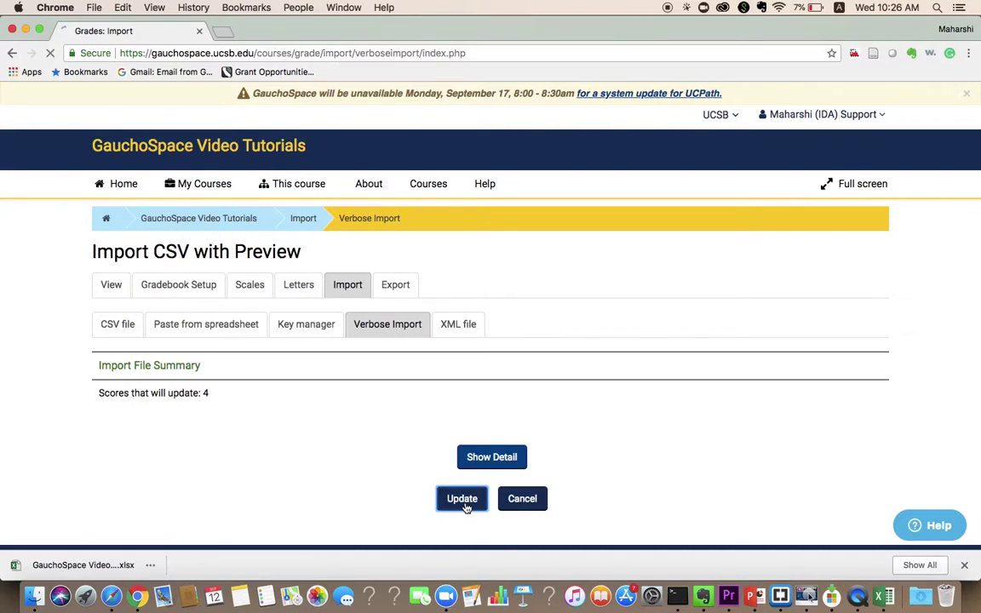
{"action": "left_click", "coordinate": [496, 529]}
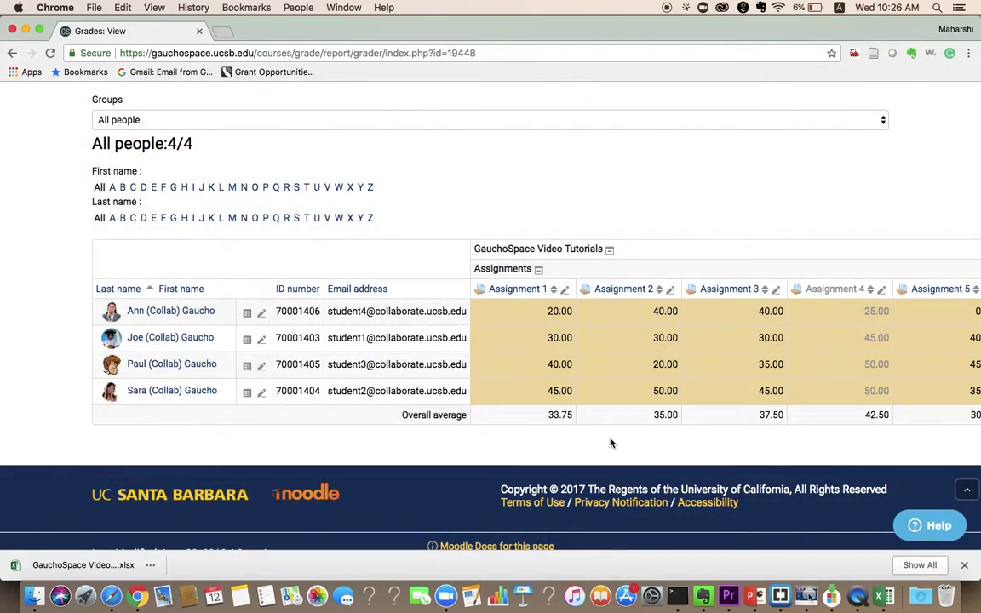
- Examine the imported Final Exam grades and the course totals in the grader report
{"action": "scroll", "coordinate": [611, 443], "scroll_direction": "up", "scroll_amount": 3}
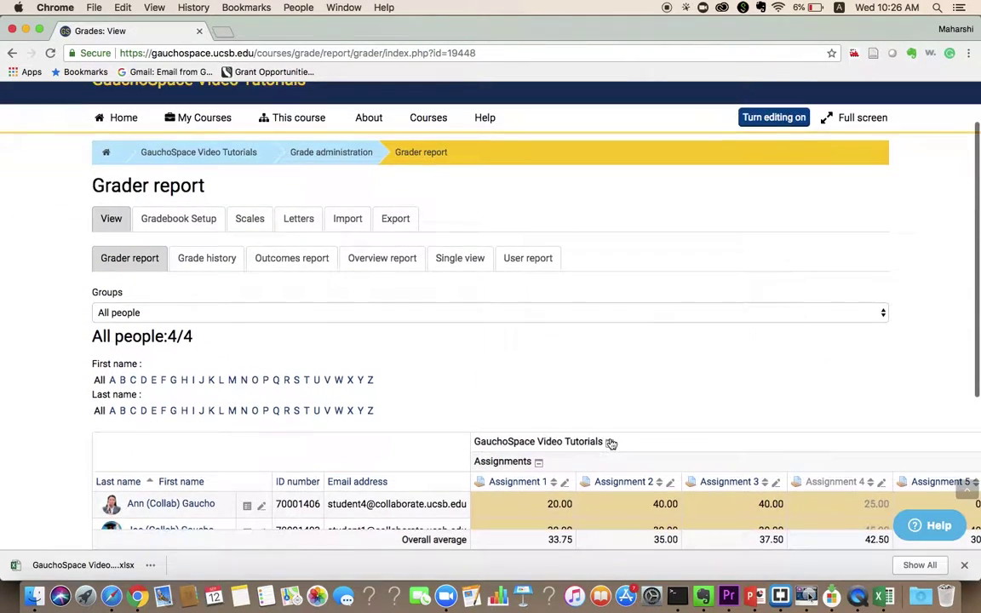
{"action": "scroll", "coordinate": [611, 442], "scroll_direction": "down", "scroll_amount": 3}
{"action": "scroll", "coordinate": [610, 443], "scroll_direction": "right", "scroll_amount": 5}
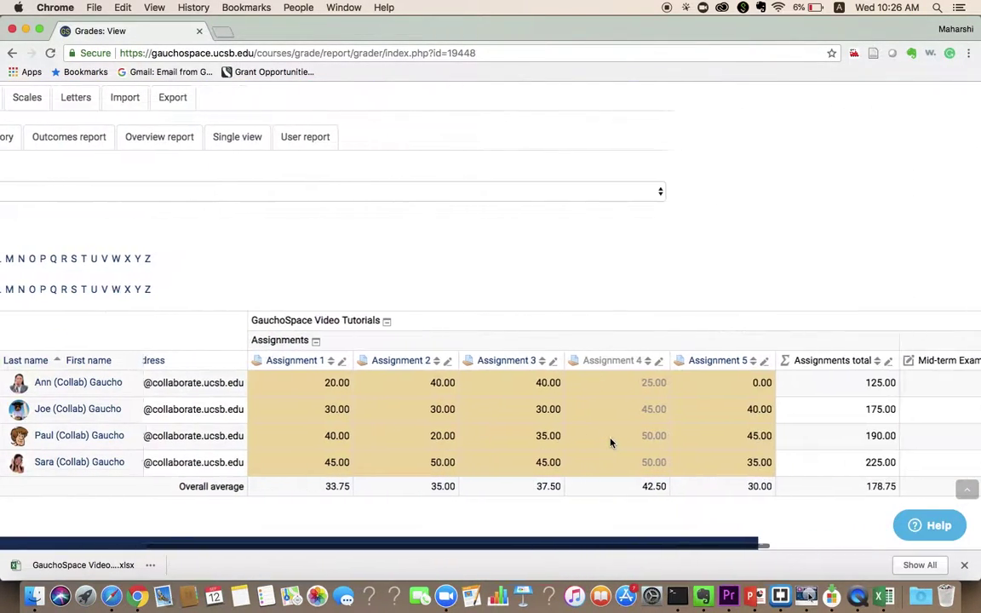
{"action": "scroll", "coordinate": [611, 443], "scroll_direction": "right", "scroll_amount": 7}
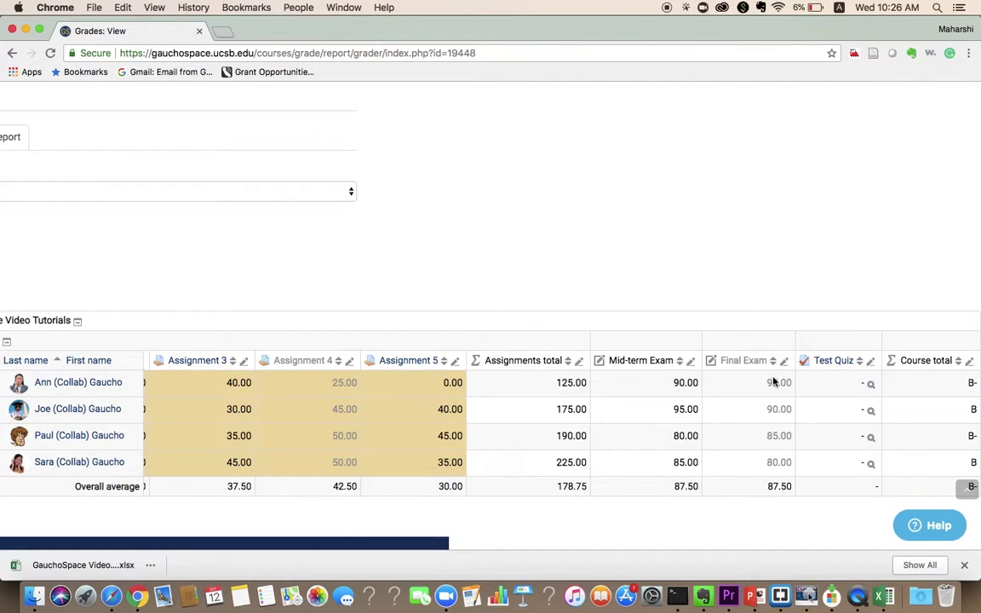